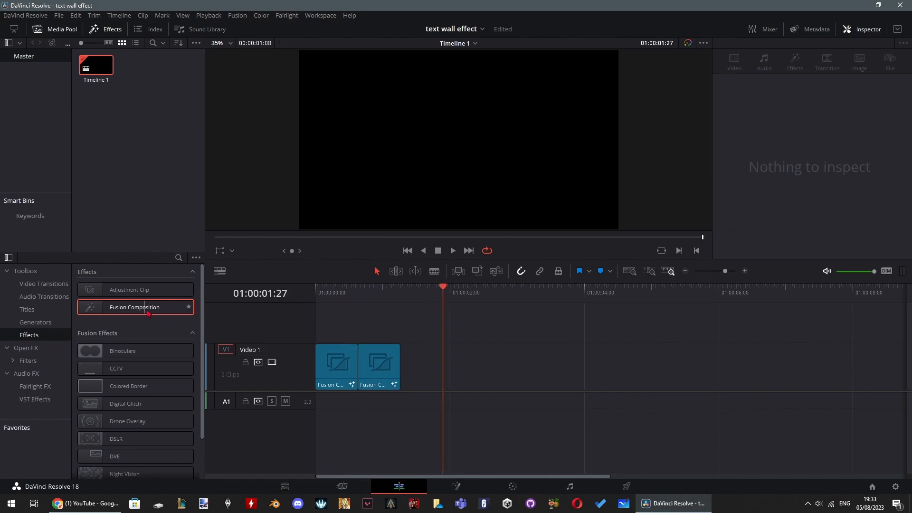
Place a Fusion Composition after the existing clips on Video 1, shorten it to 22 frames, and open it on the Fusion page.
{"action": "left_click_drag", "start_coordinate": [149, 314], "coordinate": [449, 370]}
{"action": "left_click_drag", "start_coordinate": [773, 371], "coordinate": [492, 370]}
{"action": "left_click", "coordinate": [459, 305]}
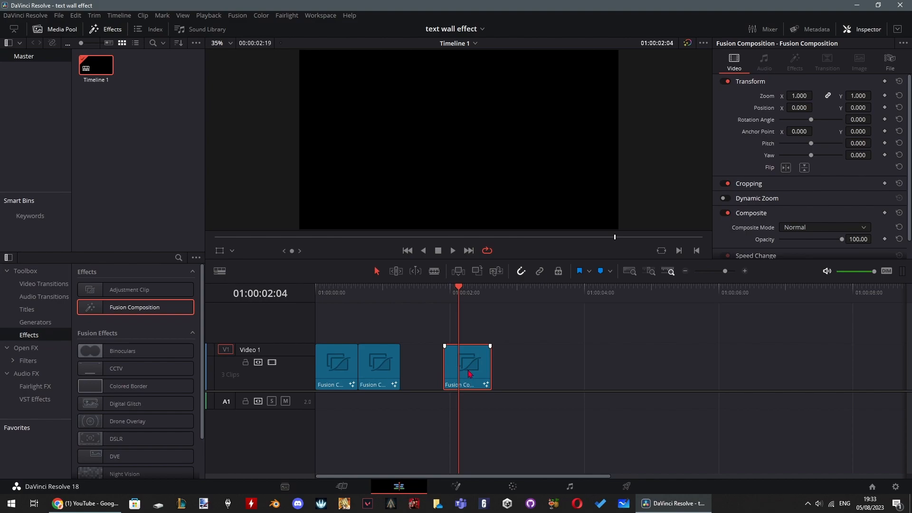
{"action": "left_click", "coordinate": [457, 486]}
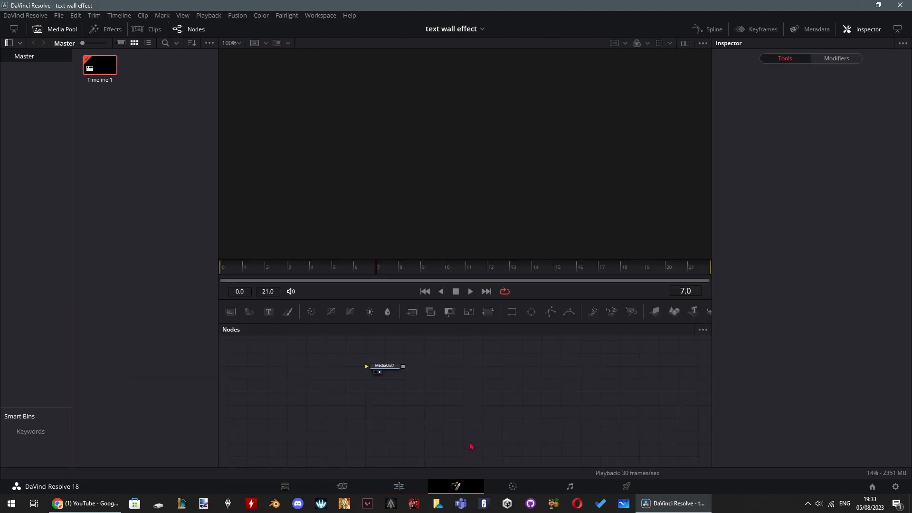
Move the MediaOut1 node further along the node graph, send it to the viewer, and add a Text+ node before it.
{"action": "left_click_drag", "start_coordinate": [567, 412], "coordinate": [607, 417]}
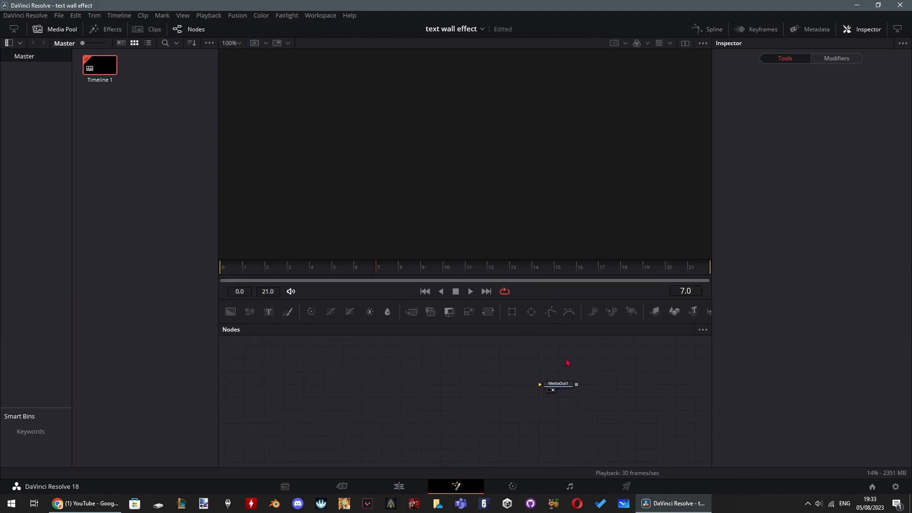
{"action": "scroll", "coordinate": [570, 359], "scroll_direction": "up", "scroll_amount": 2}
{"action": "left_click", "coordinate": [553, 390]}
{"action": "left_click_drag", "start_coordinate": [269, 314], "coordinate": [302, 383]}
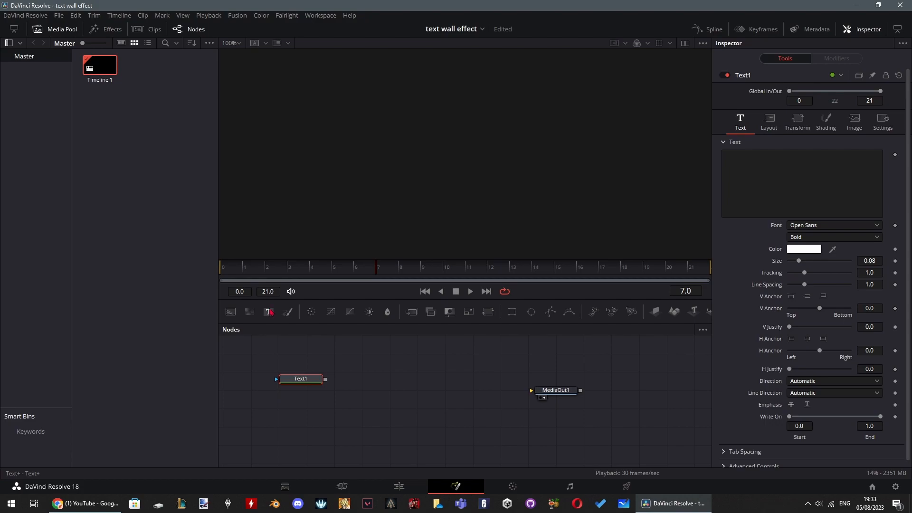
{"action": "left_click", "coordinate": [382, 401]}
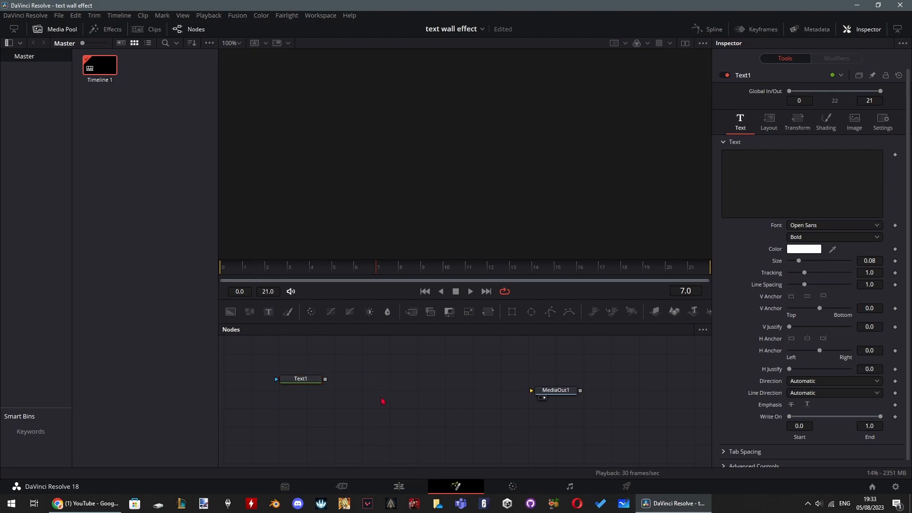
{"action": "key", "text": "shift+space"}
{"action": "type", "text": "DUP"}
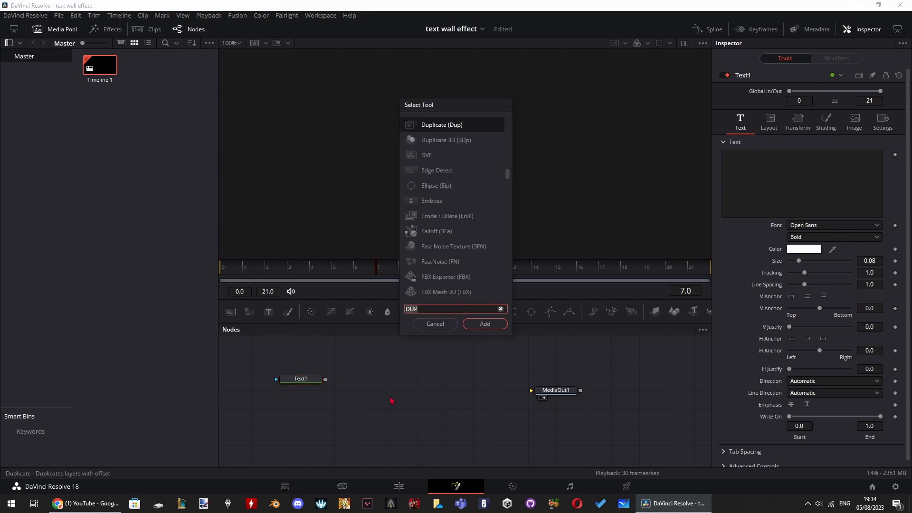
{"action": "key", "text": "BackSpace"}
{"action": "key", "text": "BackSpace"}
{"action": "key", "text": "BackSpace"}
{"action": "type", "text": "TEXT"}
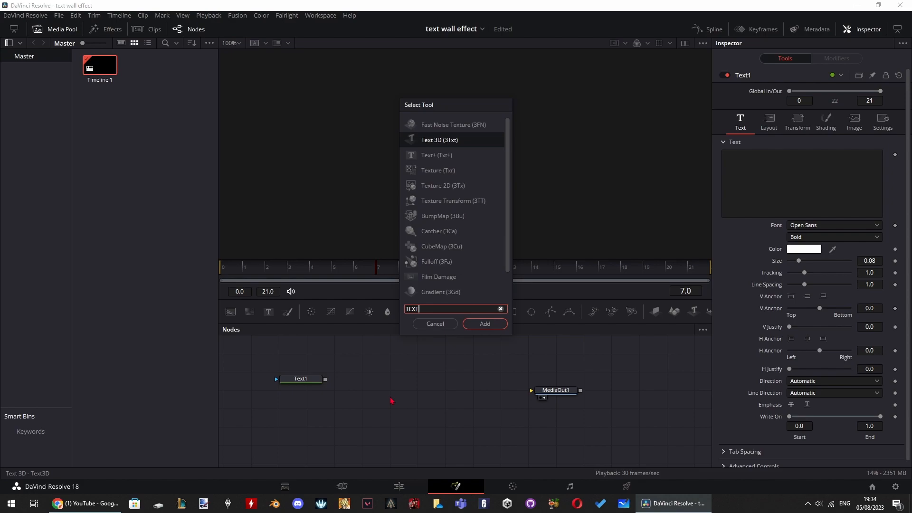
{"action": "type", "text": "+"}
{"action": "key", "text": "Return"}
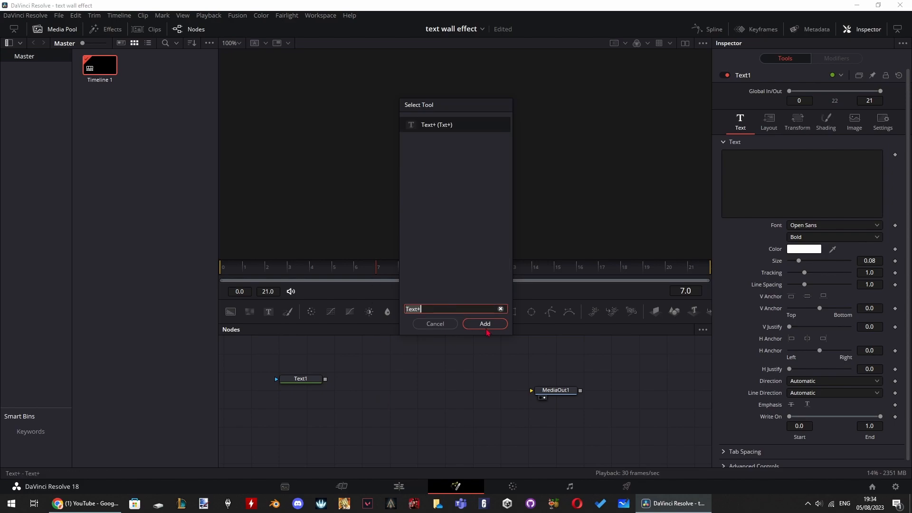
{"action": "key", "text": "ctrl+z"}
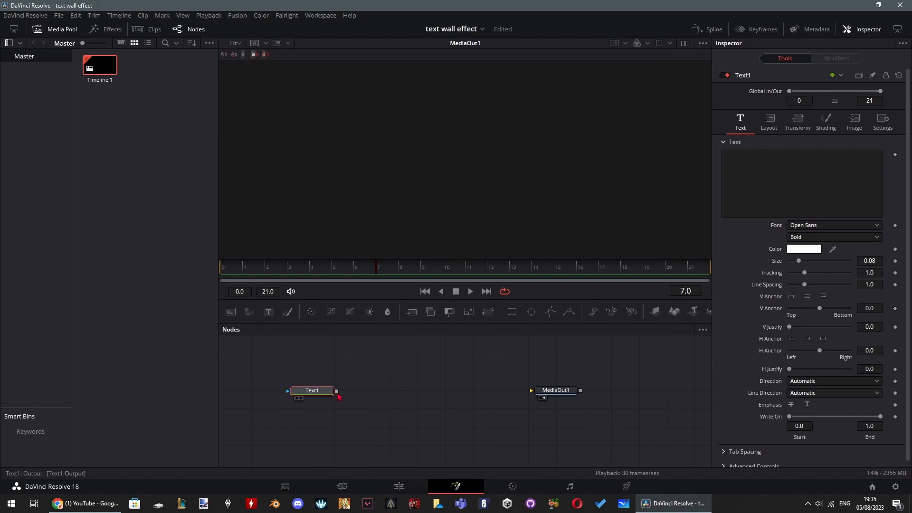
Connect the Text1 node to MediaOut1 and set its text to HELLO.
{"action": "left_click_drag", "start_coordinate": [337, 391], "coordinate": [541, 392]}
{"action": "left_click", "coordinate": [760, 185]}
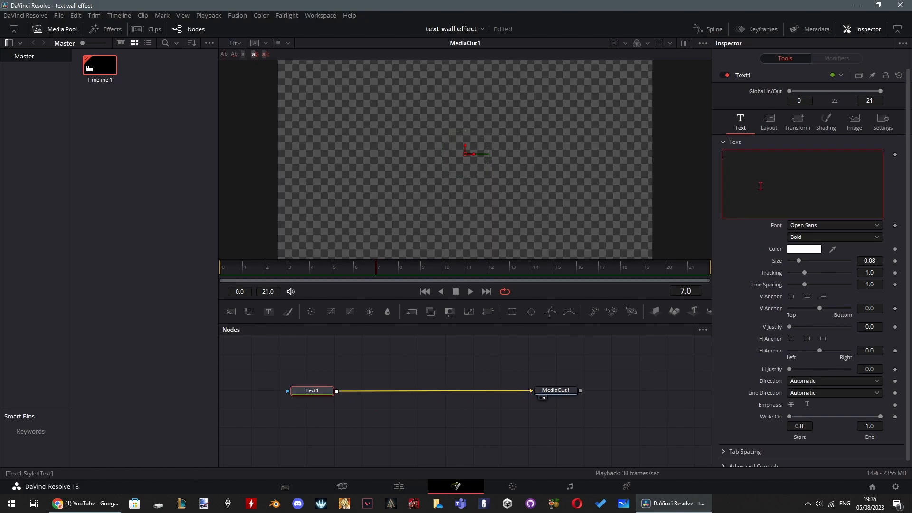
{"action": "type", "text": "HELLO"}
{"action": "scroll", "coordinate": [560, 164], "scroll_direction": "down", "scroll_amount": 2}
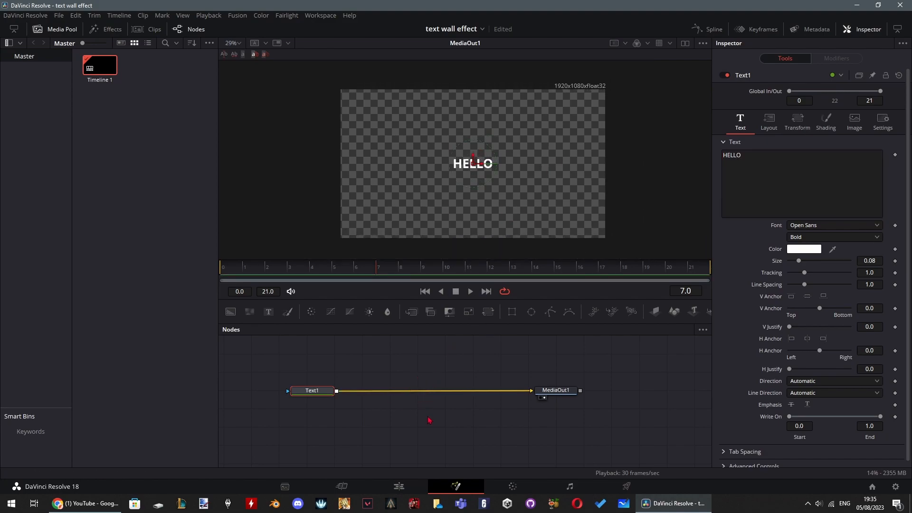
Insert a Duplicate node between Text1 and MediaOut1.
{"action": "left_click_drag", "start_coordinate": [316, 391], "coordinate": [323, 390]}
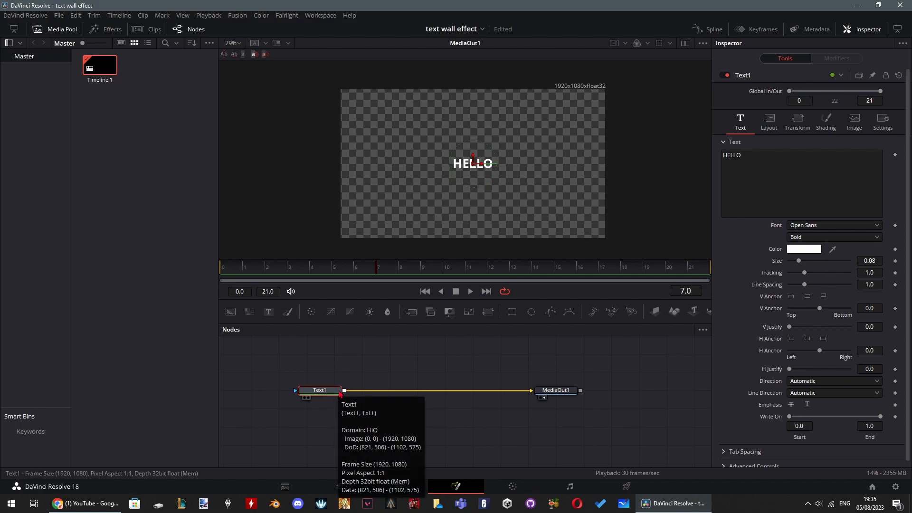
{"action": "key", "text": "shift+space"}
{"action": "type", "text": "Text+DU"}
{"action": "key", "text": "Return"}
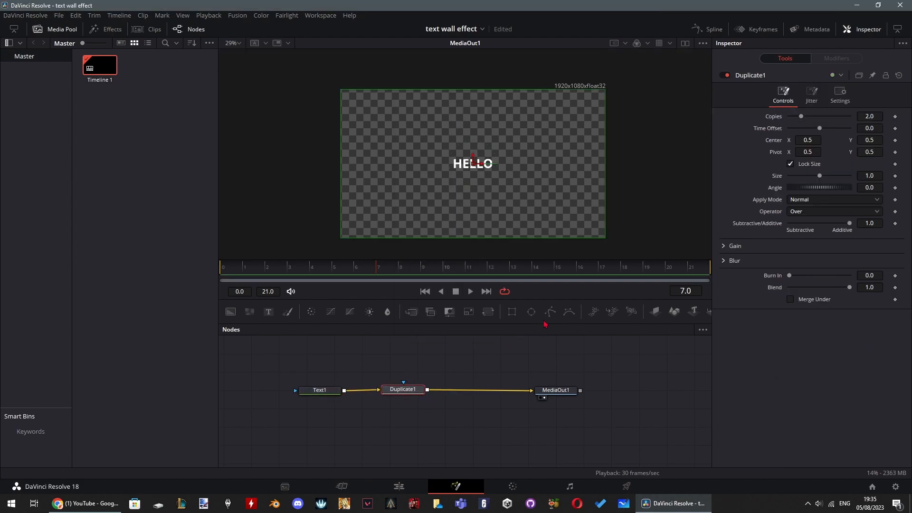
Set the Duplicate node to 4.8 copies and Center Y to 0.399, so the copies stack vertically below the original text.
{"action": "left_click_drag", "start_coordinate": [262, 370], "coordinate": [311, 414]}
{"action": "left_click", "coordinate": [402, 391]}
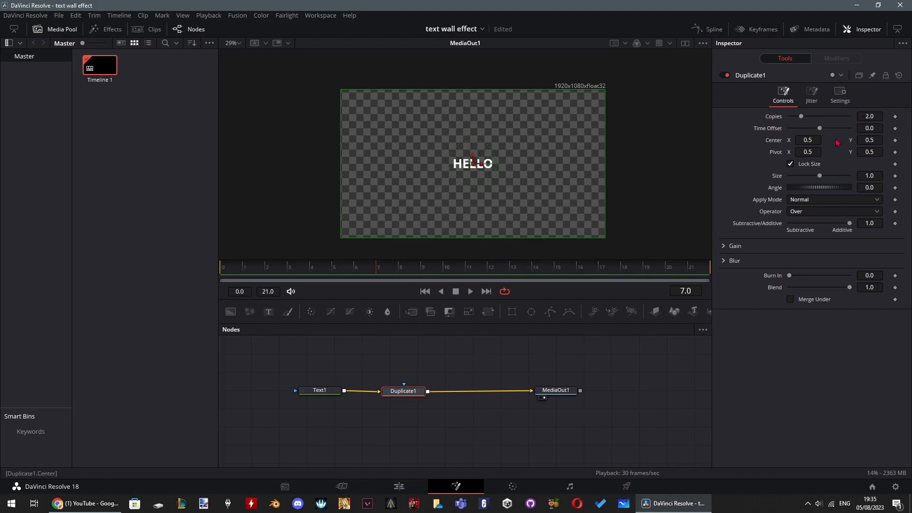
{"action": "left_click_drag", "start_coordinate": [802, 116], "coordinate": [832, 122]}
{"action": "left_click_drag", "start_coordinate": [864, 140], "coordinate": [380, 141]}
{"action": "left_click_drag", "start_coordinate": [474, 174], "coordinate": [494, 171]}
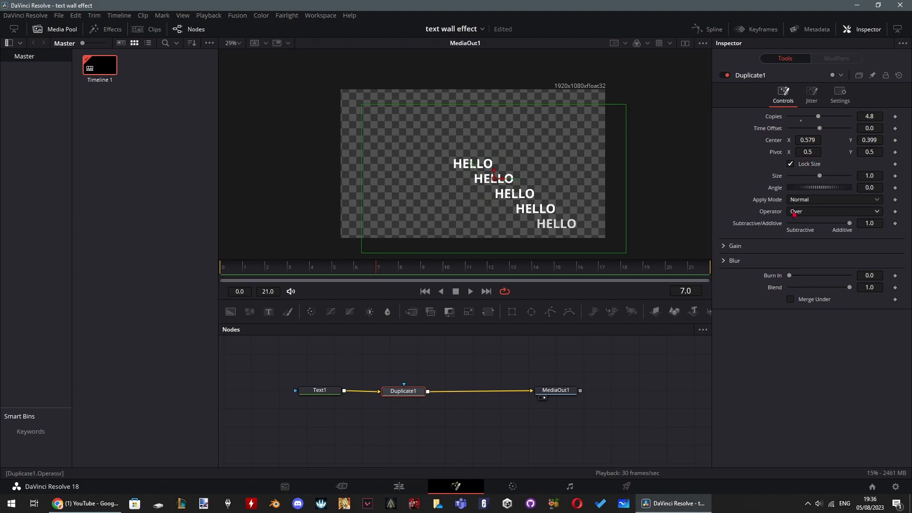
{"action": "key", "text": "ctrl+z"}
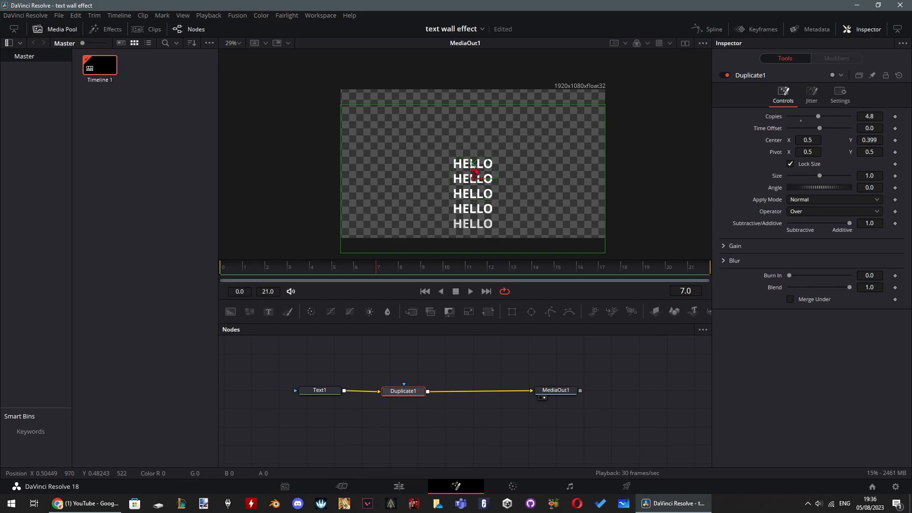
Review the finished text effect clips at the start of the timeline on the Edit page, and return to the new composition in Fusion.
{"action": "left_click", "coordinate": [398, 486]}
{"action": "key", "text": "Home"}
{"action": "key", "text": "space"}
{"action": "left_click", "coordinate": [332, 294]}
{"action": "left_click", "coordinate": [332, 294]}
{"action": "left_click", "coordinate": [334, 295]}
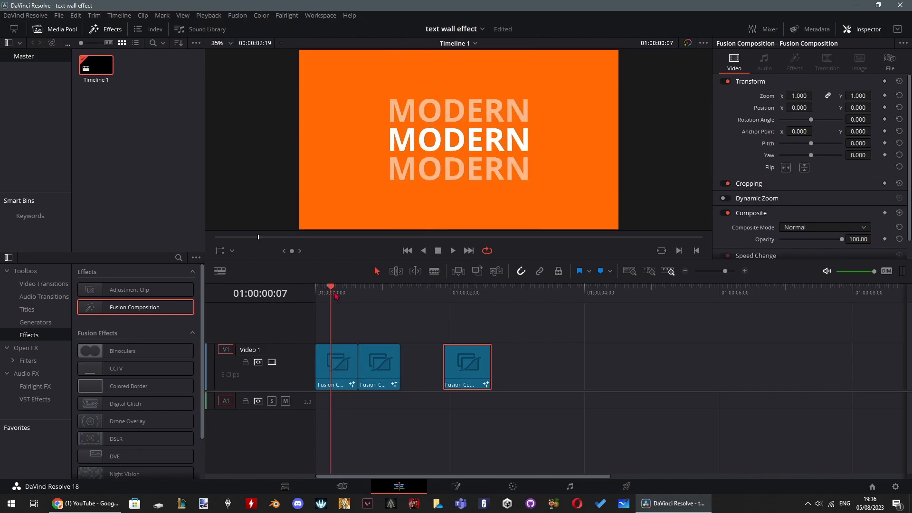
{"action": "left_click", "coordinate": [368, 297]}
{"action": "left_click", "coordinate": [374, 297]}
{"action": "left_click_drag", "start_coordinate": [375, 298], "coordinate": [345, 284]}
{"action": "left_click", "coordinate": [445, 293]}
{"action": "left_click", "coordinate": [456, 486]}
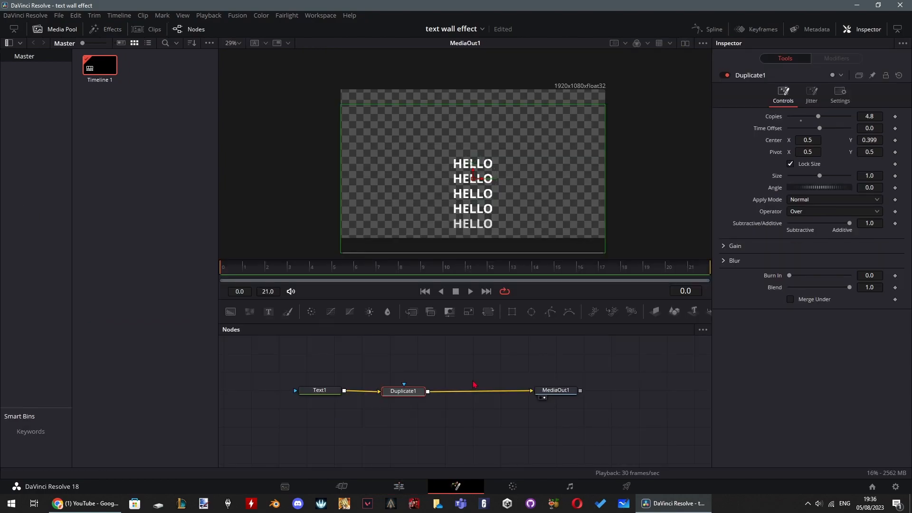
Move the Text1 text to the upper edge of the frame and set its size to 0.1324.
{"action": "left_click", "coordinate": [328, 390]}
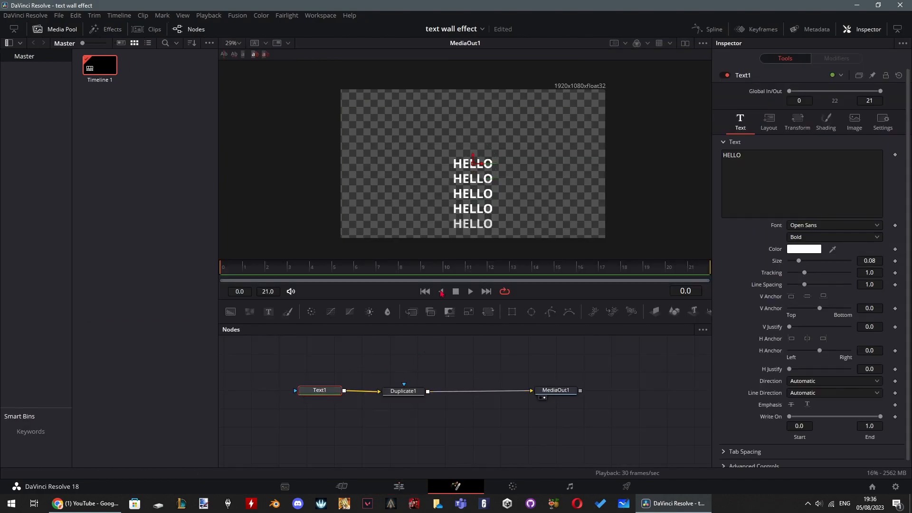
{"action": "left_click_drag", "start_coordinate": [473, 157], "coordinate": [488, 94]}
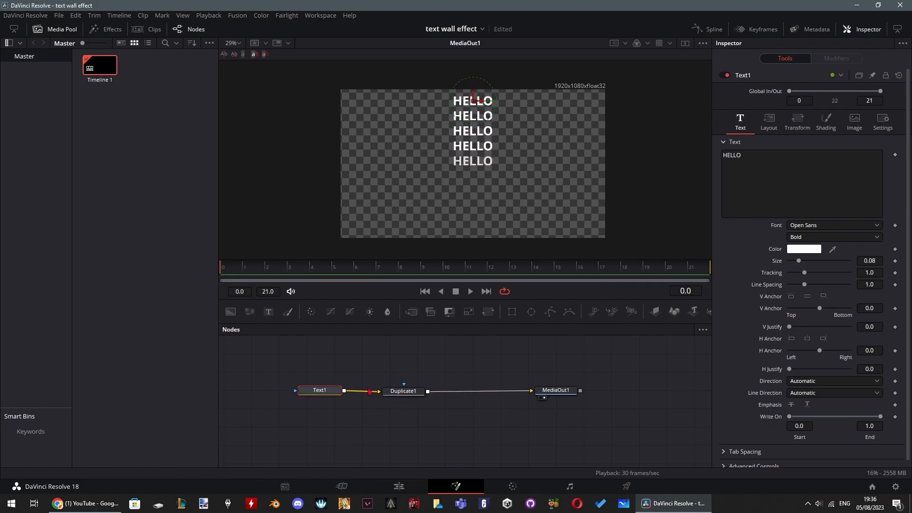
{"action": "left_click_drag", "start_coordinate": [871, 261], "coordinate": [895, 261]}
Set the Duplicate node to 6 copies with Center Y at 0.334 so the lines fill the frame's height.
{"action": "left_click", "coordinate": [408, 395]}
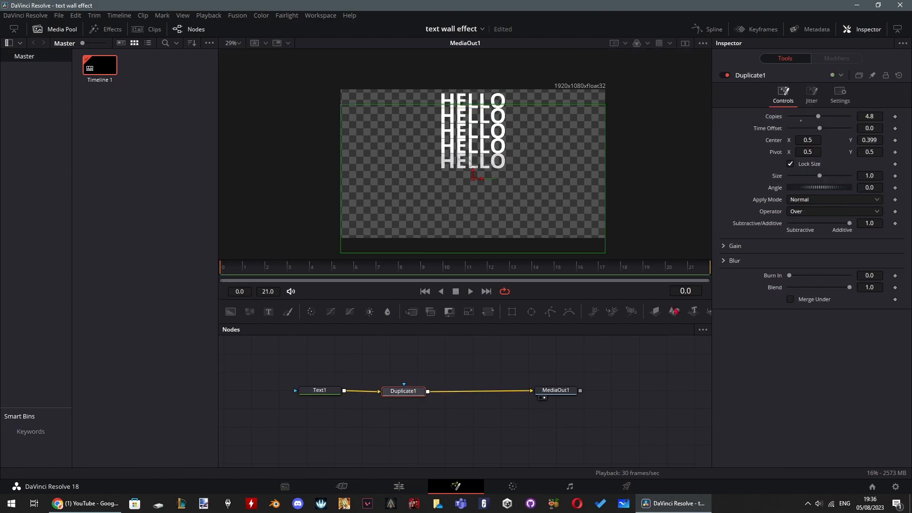
{"action": "left_click_drag", "start_coordinate": [872, 140], "coordinate": [843, 140]}
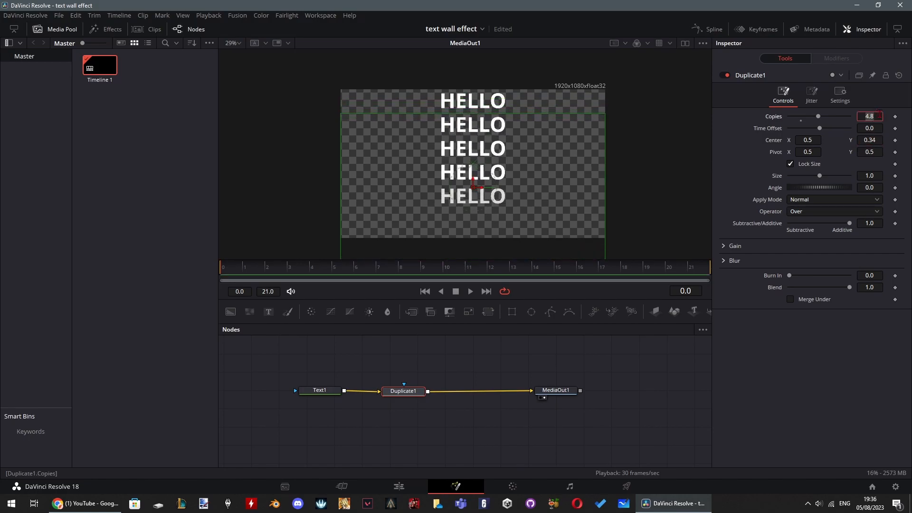
{"action": "left_click", "coordinate": [879, 115]}
{"action": "type", "text": "6"}
{"action": "key", "text": "Return"}
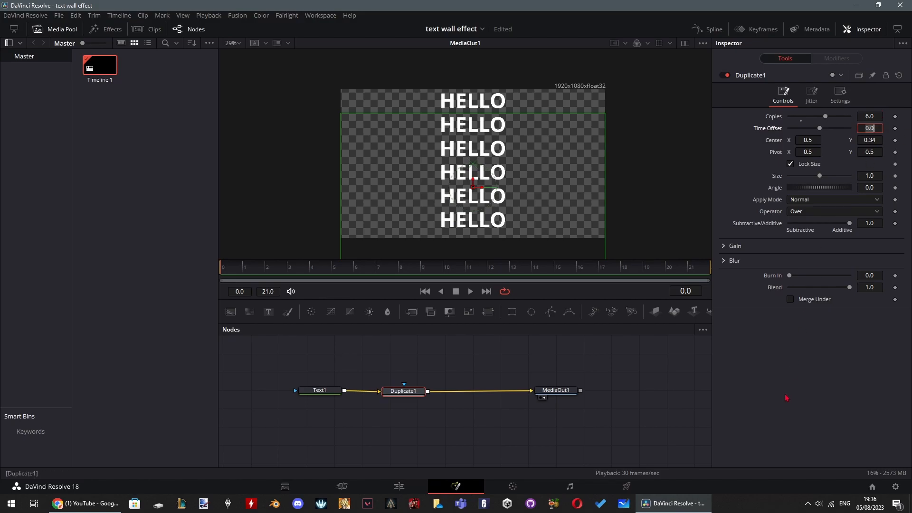
{"action": "left_click_drag", "start_coordinate": [878, 139], "coordinate": [873, 139]}
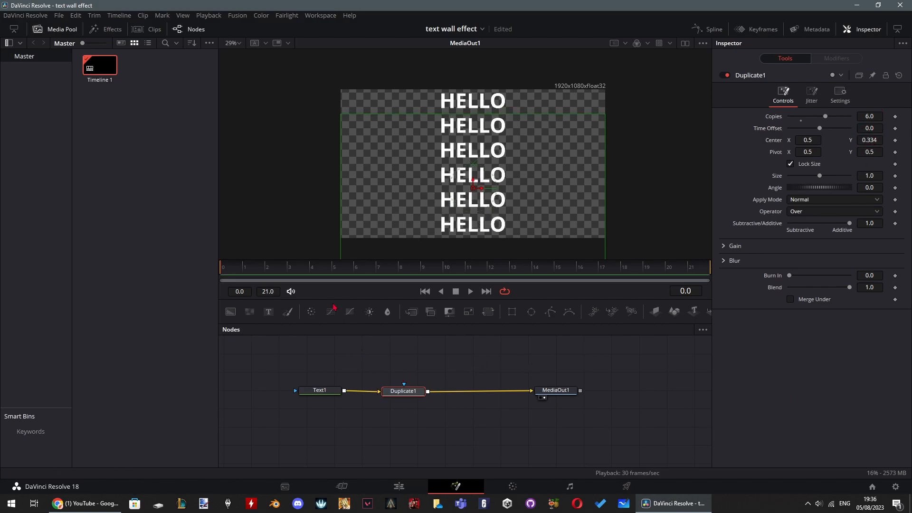
Play back the composition with the Text1 node selected and scrub through its first frames.
{"action": "left_click", "coordinate": [453, 374]}
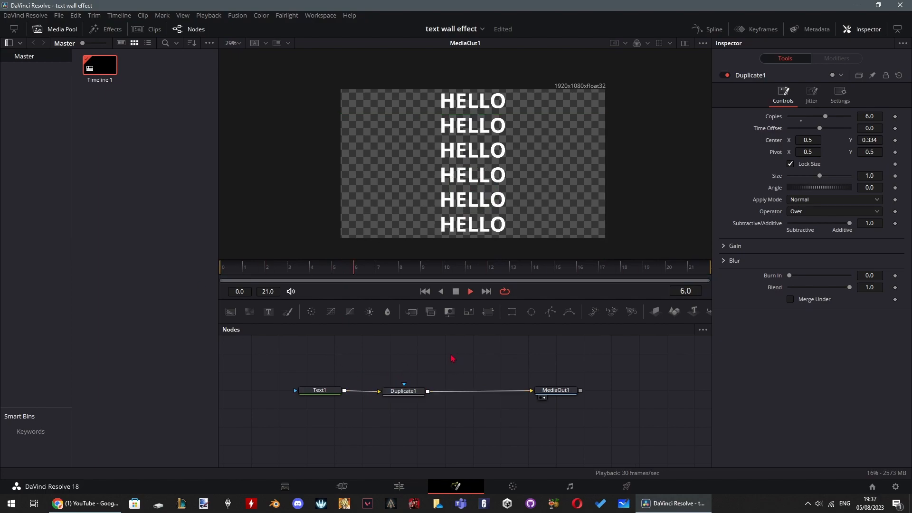
{"action": "left_click_drag", "start_coordinate": [269, 356], "coordinate": [321, 405]}
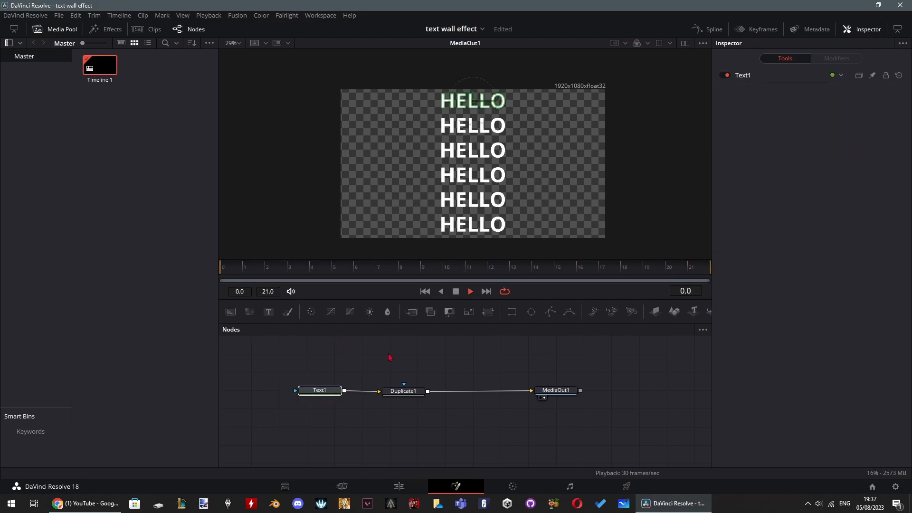
{"action": "left_click_drag", "start_coordinate": [280, 362], "coordinate": [335, 420]}
{"action": "key", "text": "space"}
{"action": "left_click_drag", "start_coordinate": [289, 259], "coordinate": [236, 270]}
{"action": "left_click", "coordinate": [247, 280]}
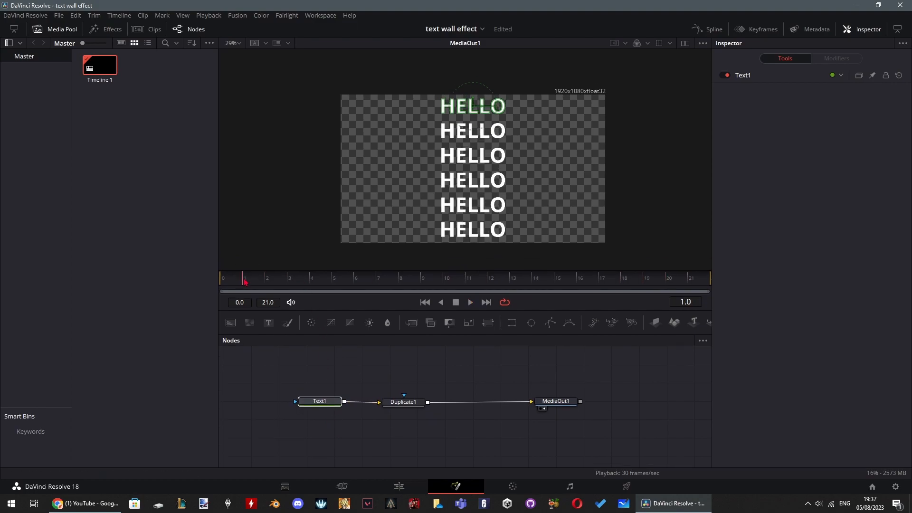
Keyframe the Text1 size at 0.1324 on frame 8 and 0.0698 on frame 0, and play back the growth animation.
{"action": "left_click", "coordinate": [309, 402]}
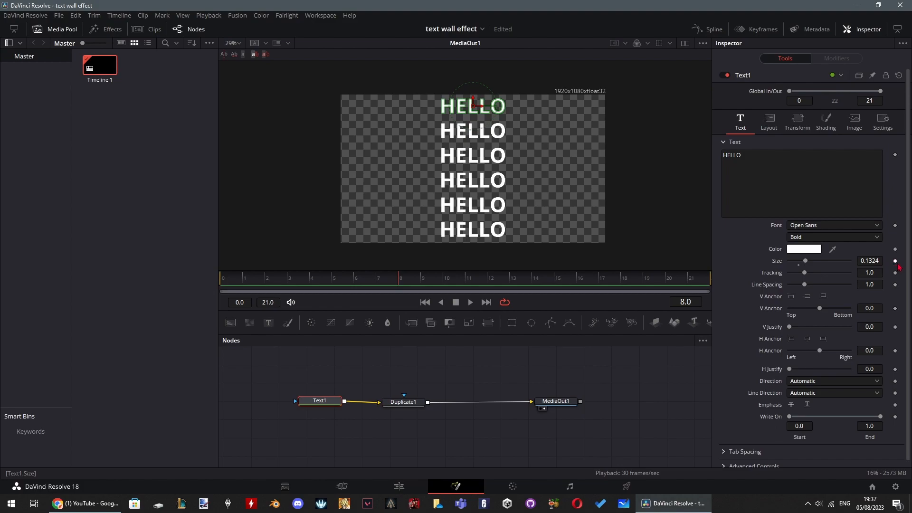
{"action": "left_click", "coordinate": [896, 261]}
{"action": "left_click_drag", "start_coordinate": [393, 281], "coordinate": [251, 287]}
{"action": "left_click_drag", "start_coordinate": [878, 260], "coordinate": [846, 261]}
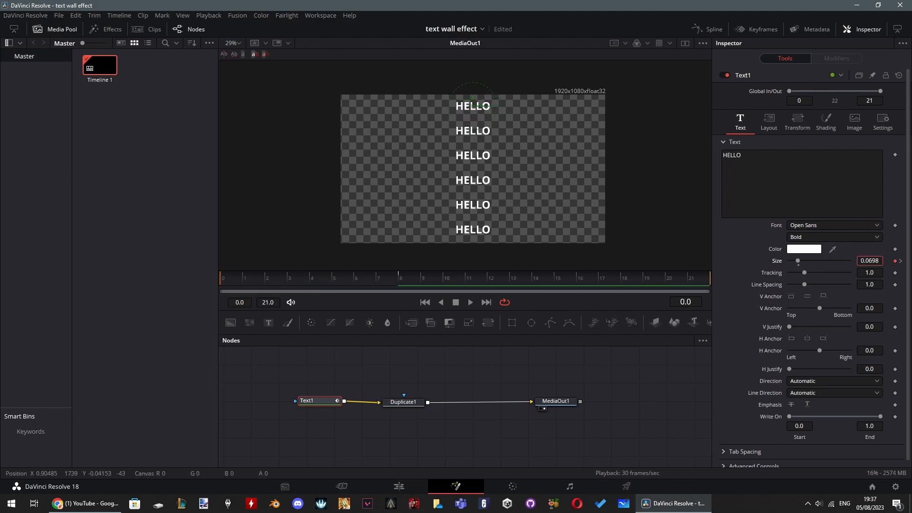
{"action": "left_click", "coordinate": [491, 355]}
{"action": "key", "text": "space"}
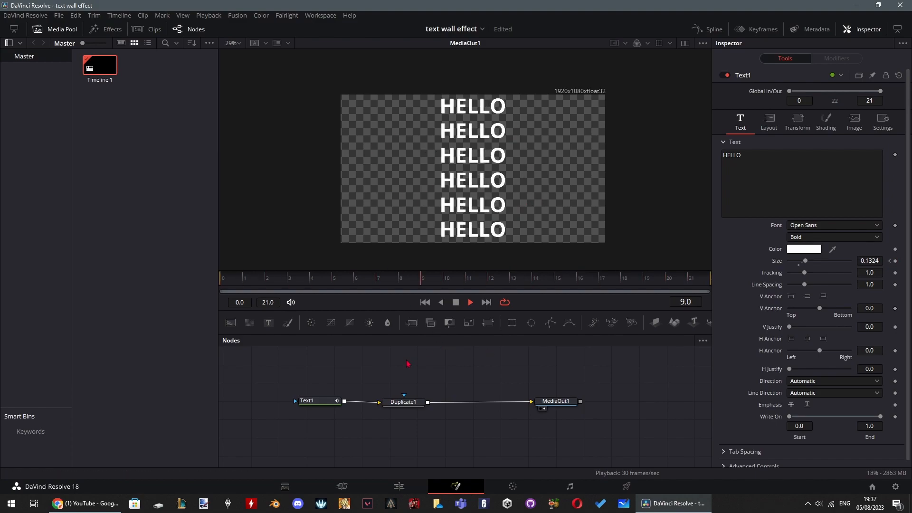
{"action": "key", "text": "space"}
Set the Duplicate node's Time Offset to -2.42 and play back the staggered text animation.
{"action": "left_click_drag", "start_coordinate": [402, 407], "coordinate": [406, 407]}
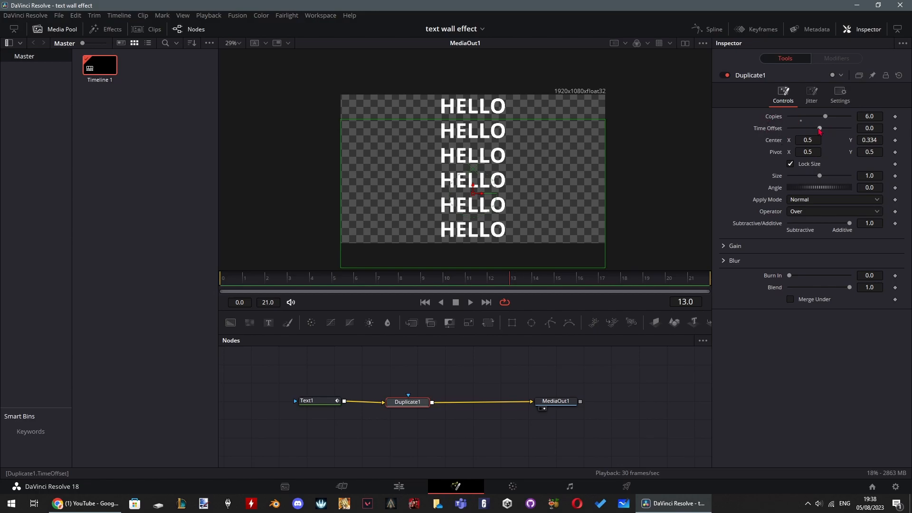
{"action": "left_click_drag", "start_coordinate": [820, 130], "coordinate": [804, 134]}
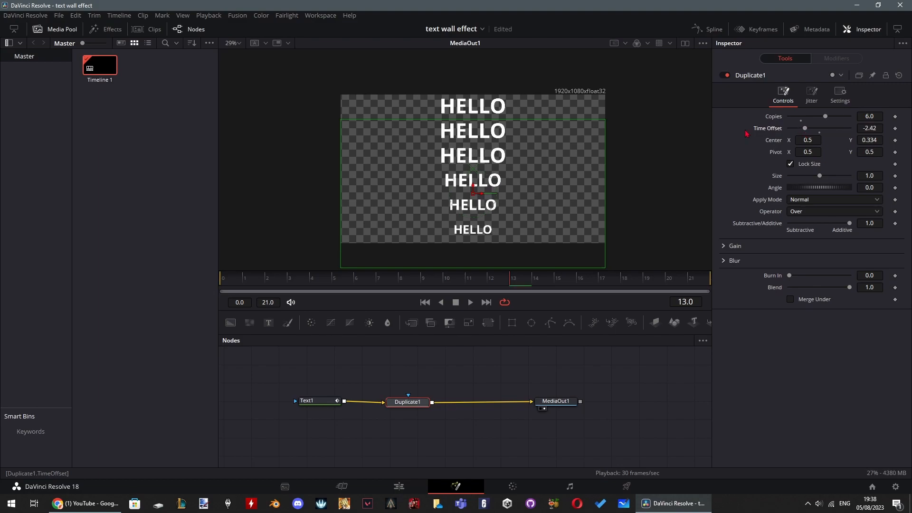
{"action": "left_click_drag", "start_coordinate": [413, 406], "coordinate": [417, 405]}
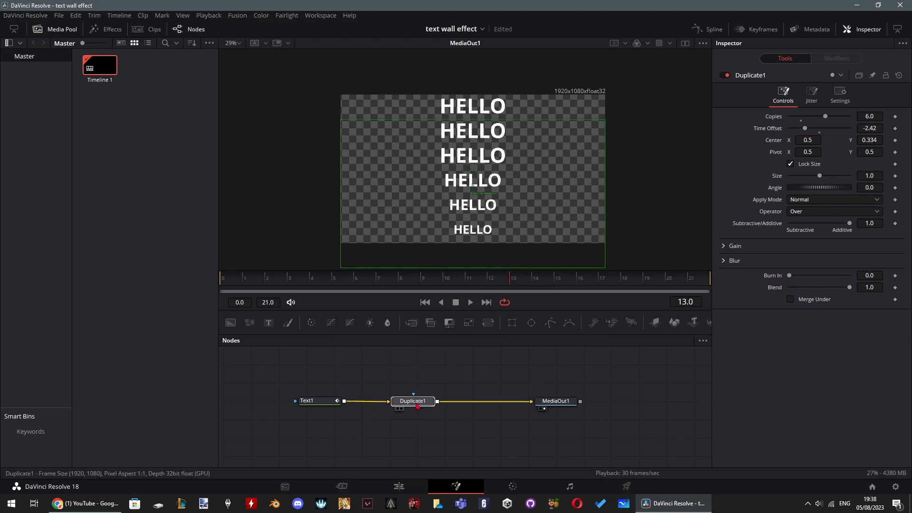
{"action": "left_click_drag", "start_coordinate": [284, 379], "coordinate": [309, 418]}
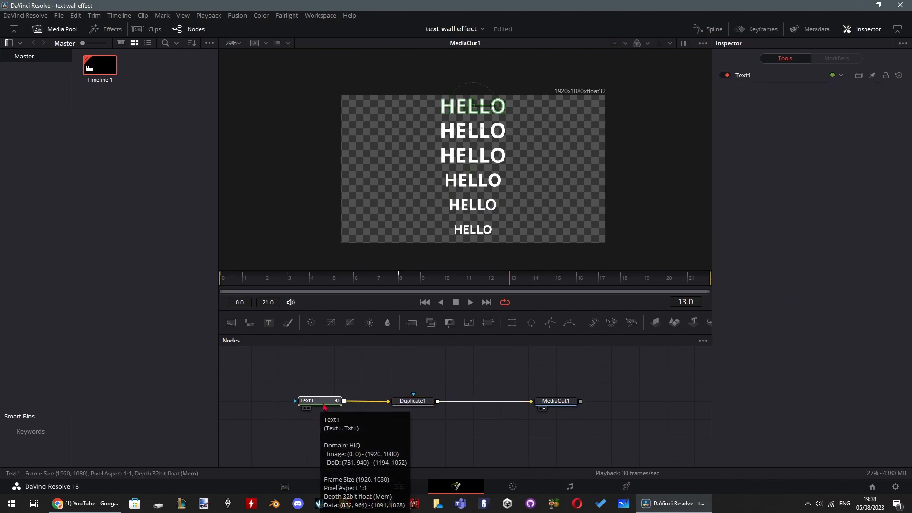
{"action": "left_click", "coordinate": [412, 401]}
{"action": "key", "text": "space"}
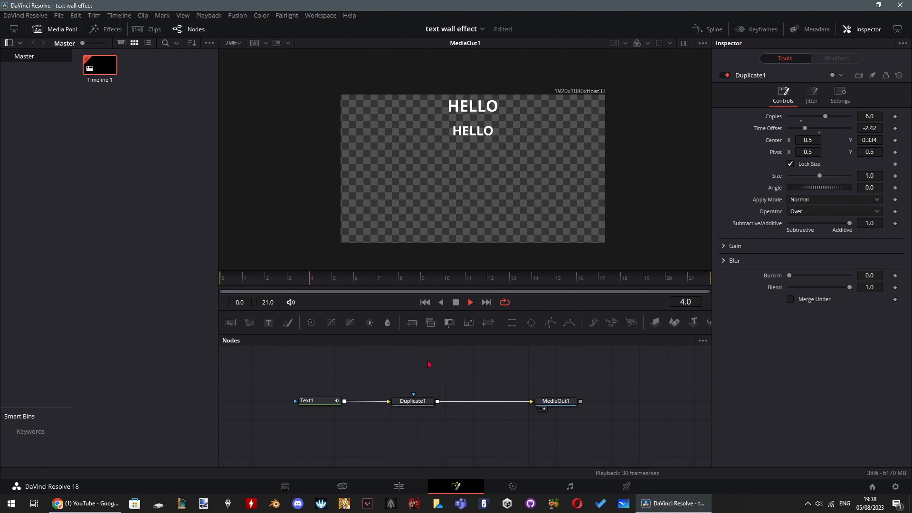
Review the finished MODERN and WEBSITES clips on the Edit page timeline alongside the HELLO composition.
{"action": "left_click", "coordinate": [399, 486]}
{"action": "mouse_move", "coordinate": [371, 291]}
{"action": "left_mouse_down"}
{"action": "mouse_move", "coordinate": [361, 291]}
{"action": "mouse_move", "coordinate": [381, 290]}
{"action": "mouse_move", "coordinate": [362, 291]}
{"action": "left_mouse_up"}
{"action": "key", "text": "space"}
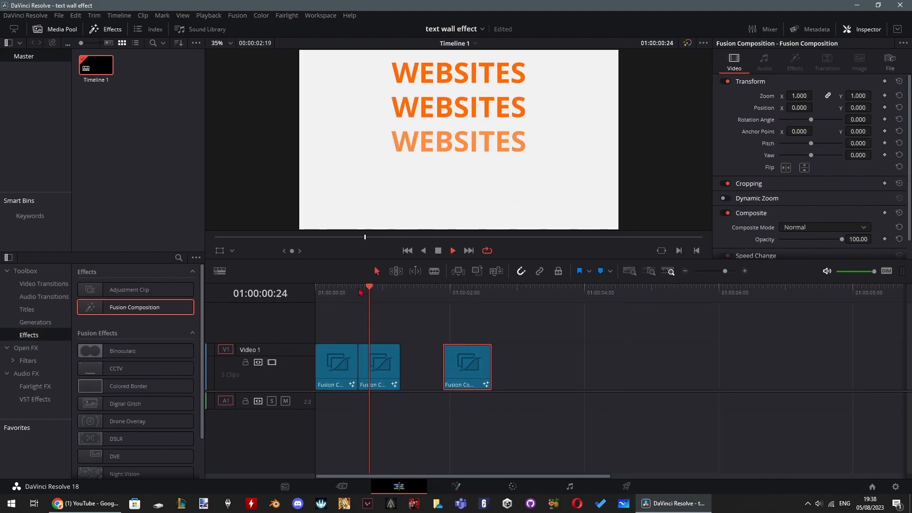
{"action": "left_click", "coordinate": [324, 295]}
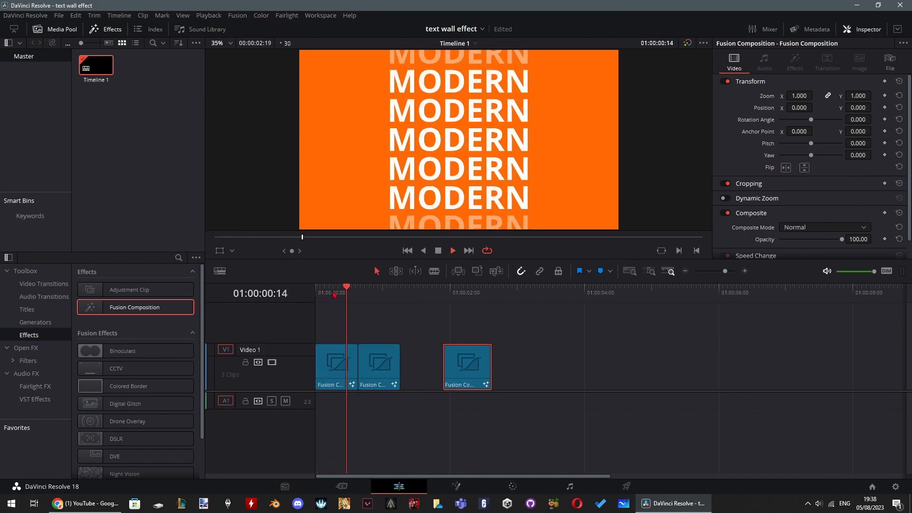
{"action": "left_click", "coordinate": [366, 295]}
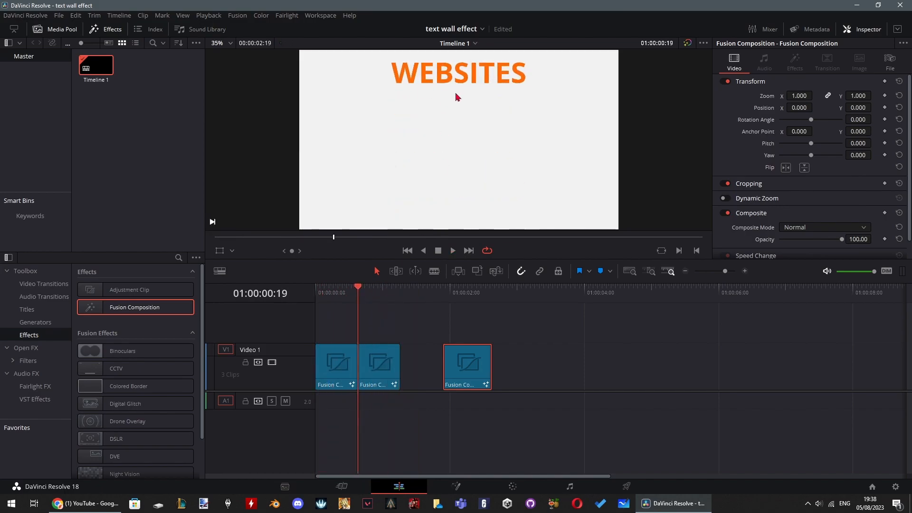
{"action": "left_click", "coordinate": [461, 298]}
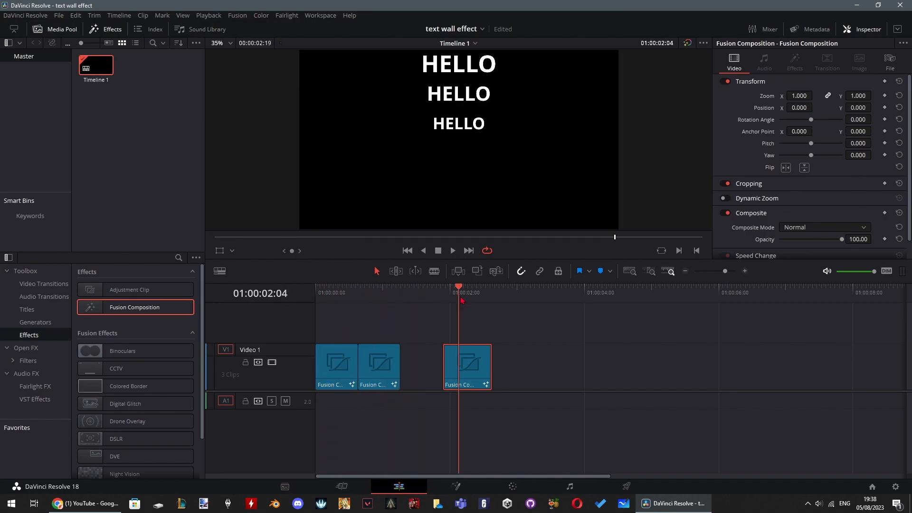
Return to the Fusion page and show the Text1 size curve in the Spline editor, fitted to view.
{"action": "left_click", "coordinate": [455, 486]}
{"action": "left_click_drag", "start_coordinate": [382, 280], "coordinate": [426, 280]}
{"action": "left_click", "coordinate": [425, 302]}
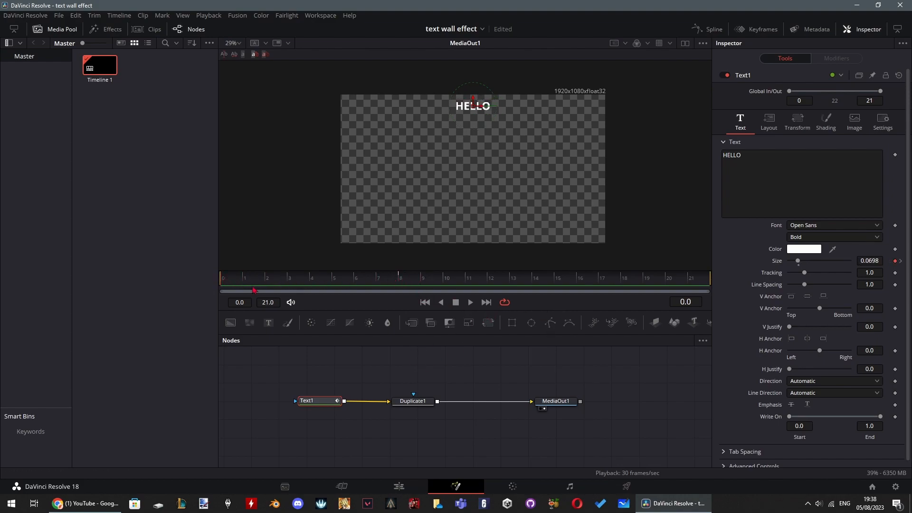
{"action": "left_click", "coordinate": [708, 29]}
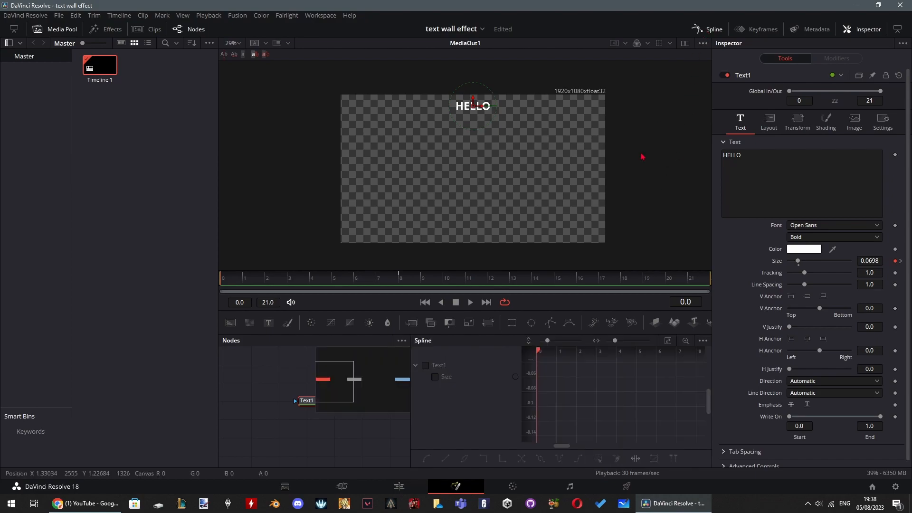
{"action": "left_click", "coordinate": [281, 401]}
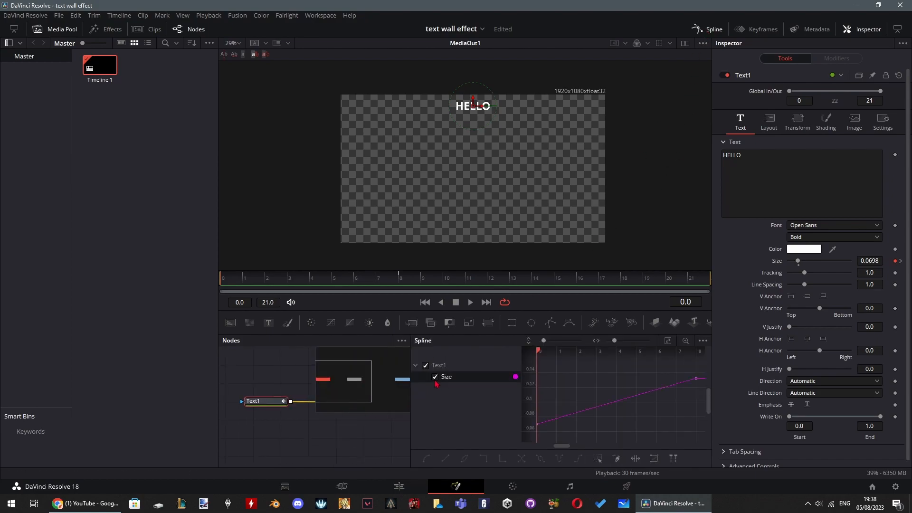
{"action": "left_click", "coordinate": [671, 342]}
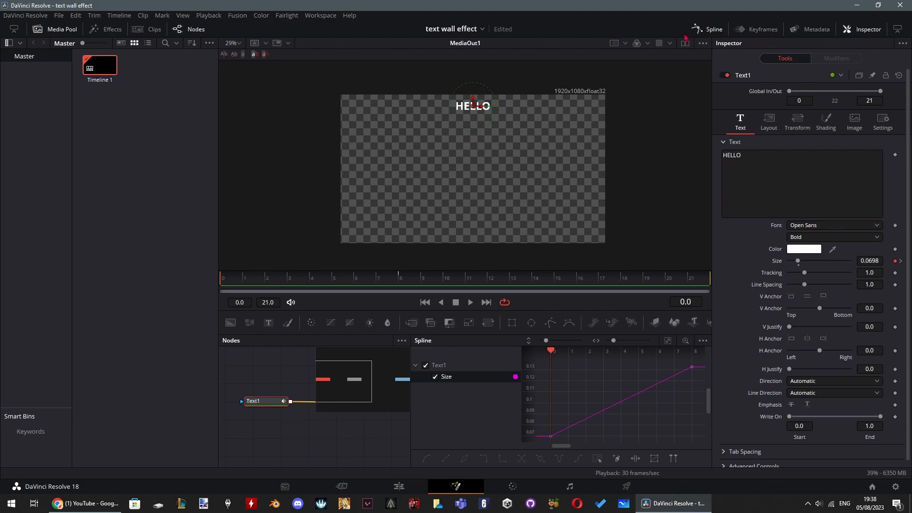
Smooth both Text1 size keyframes and pull the first keyframe's handle steeply upward for a fast start that eases out.
{"action": "scroll", "coordinate": [579, 377], "scroll_direction": "down", "scroll_amount": 2}
{"action": "scroll", "coordinate": [577, 377], "scroll_direction": "down", "scroll_amount": 1}
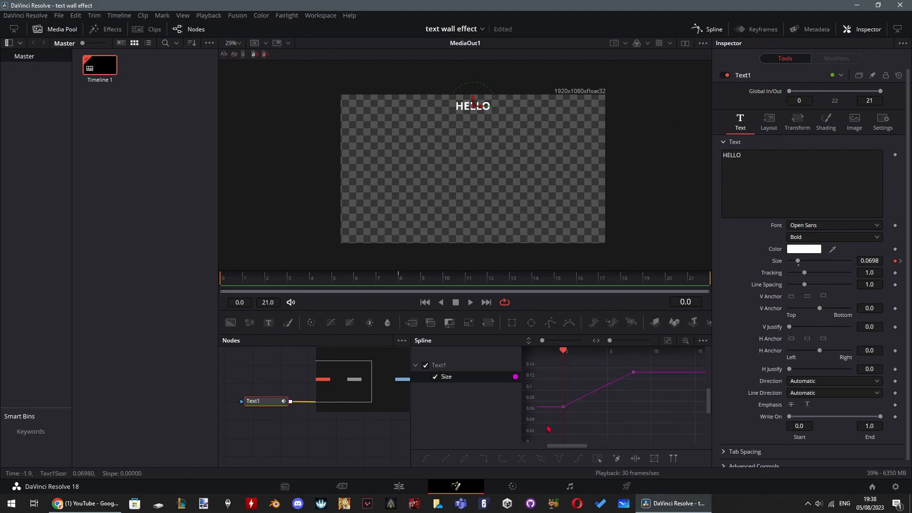
{"action": "left_click_drag", "start_coordinate": [588, 401], "coordinate": [650, 364]}
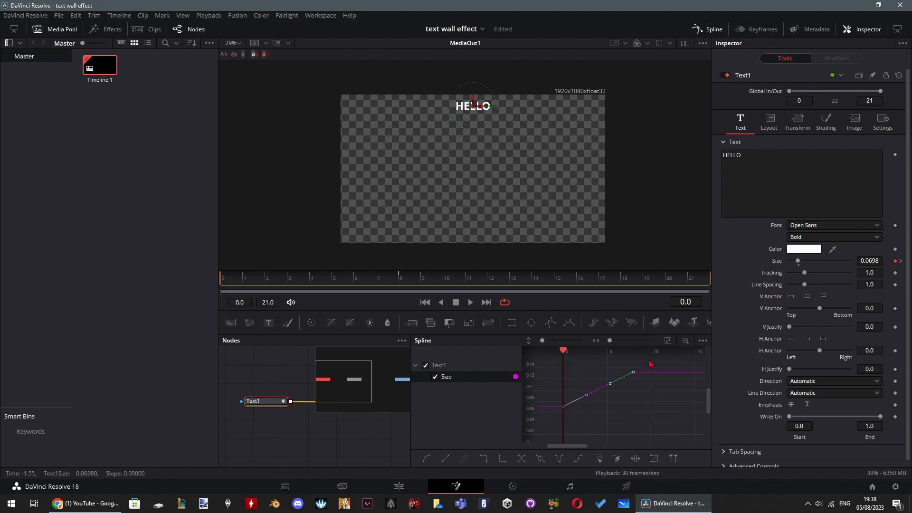
{"action": "left_click", "coordinate": [426, 459]}
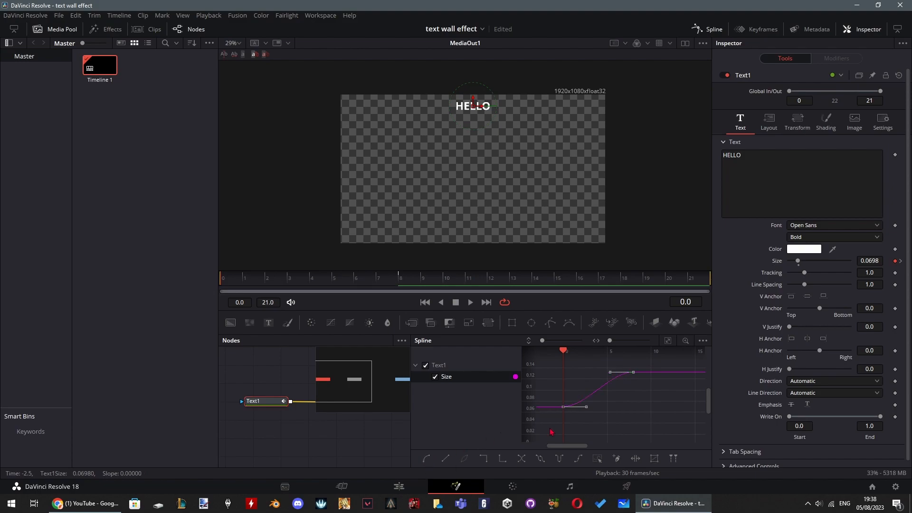
{"action": "left_click_drag", "start_coordinate": [586, 407], "coordinate": [569, 376]}
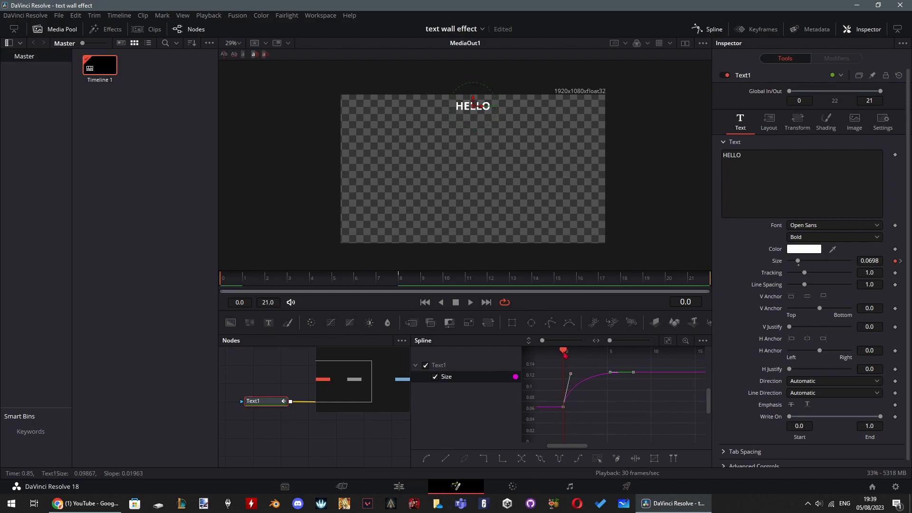
Play back the eased text animation from the first frame.
{"action": "left_click_drag", "start_coordinate": [306, 281], "coordinate": [221, 282]}
{"action": "left_click", "coordinate": [284, 413]}
{"action": "key", "text": "space"}
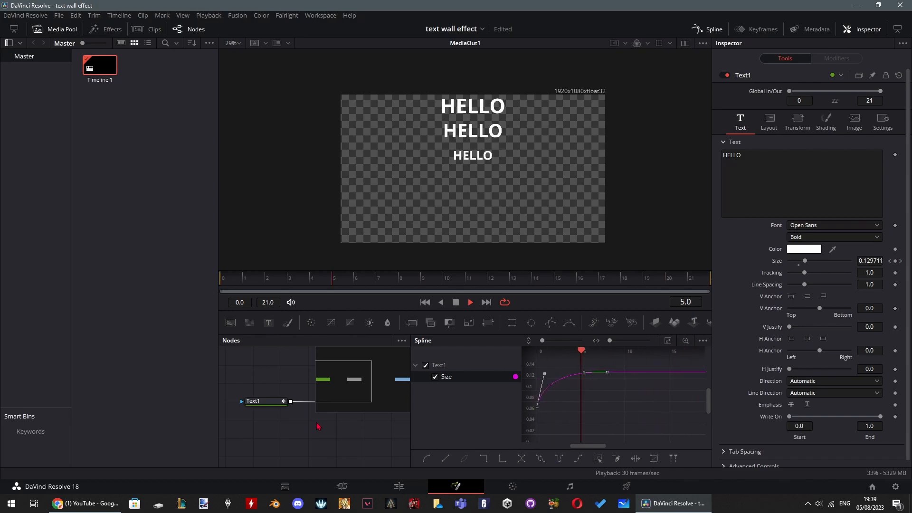
{"action": "key", "text": "space"}
Set the Duplicate node's Time Offset to -3.0, readjust it to -1.64, and play back the staggered animation.
{"action": "left_click_drag", "start_coordinate": [317, 426], "coordinate": [338, 433]}
{"action": "left_click", "coordinate": [306, 422]}
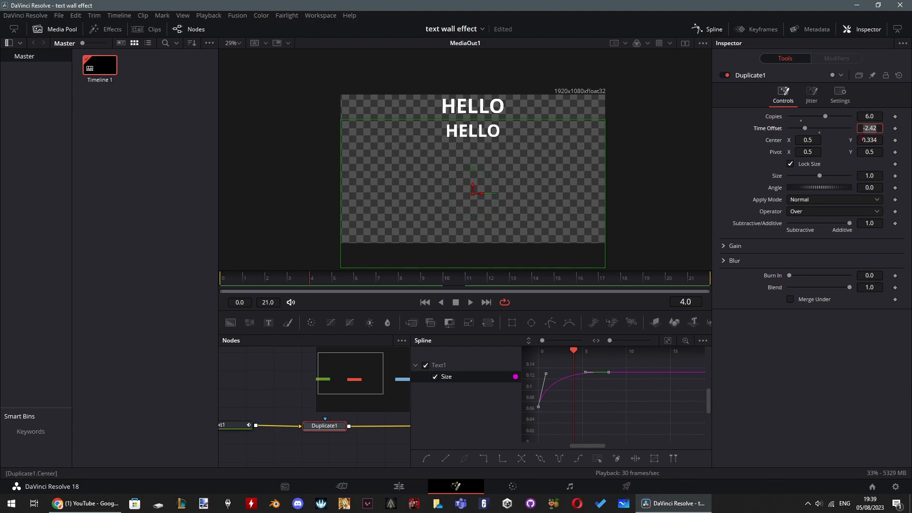
{"action": "type", "text": "3"}
{"action": "key", "text": "Tab"}
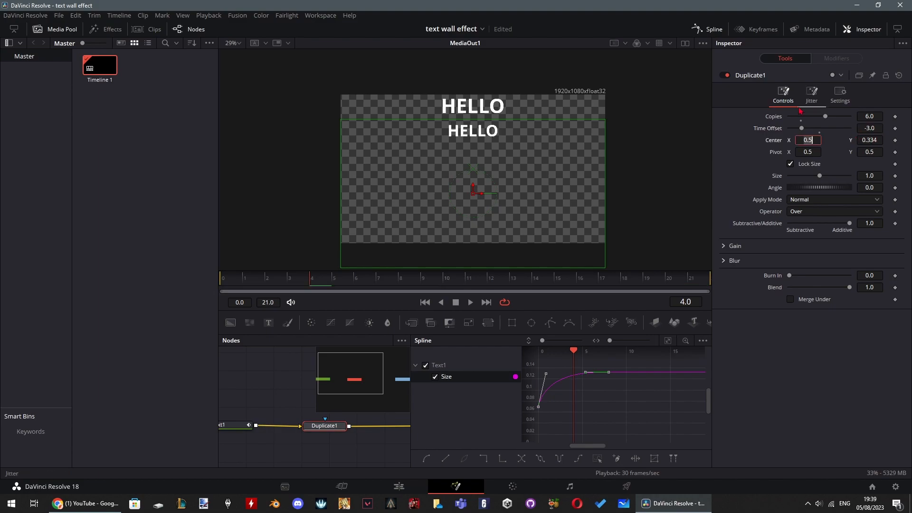
{"action": "left_click", "coordinate": [368, 450]}
{"action": "key", "text": "space"}
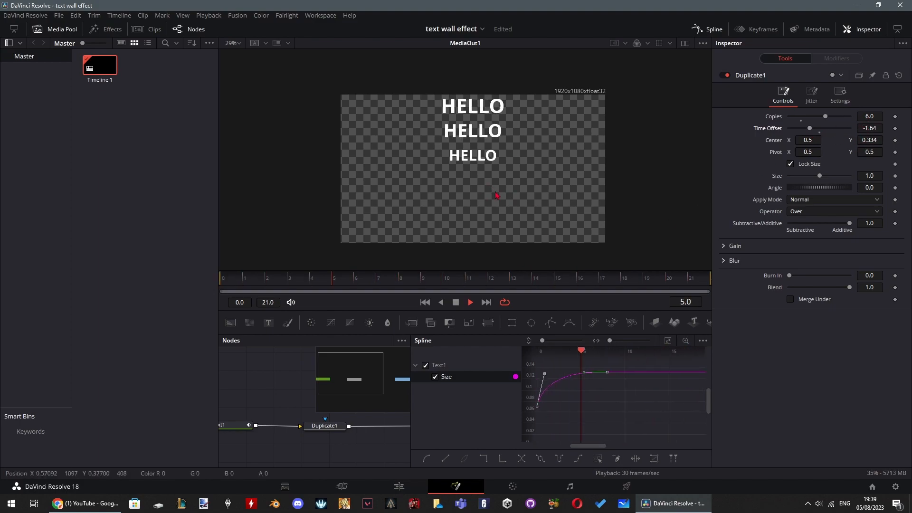
Look over the Text1 and Duplicate1 node settings and close the Spline editor.
{"action": "left_click_drag", "start_coordinate": [274, 405], "coordinate": [291, 404]}
{"action": "left_click", "coordinate": [258, 419]}
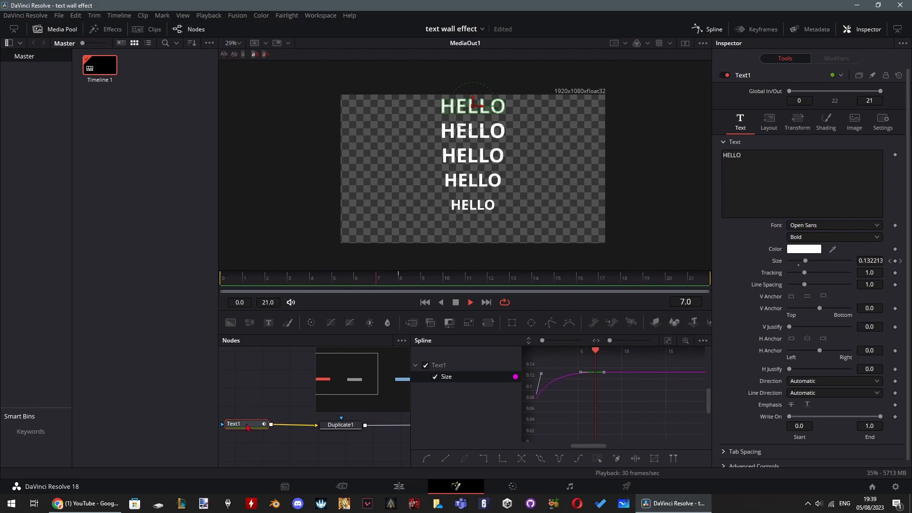
{"action": "left_click", "coordinate": [340, 430]}
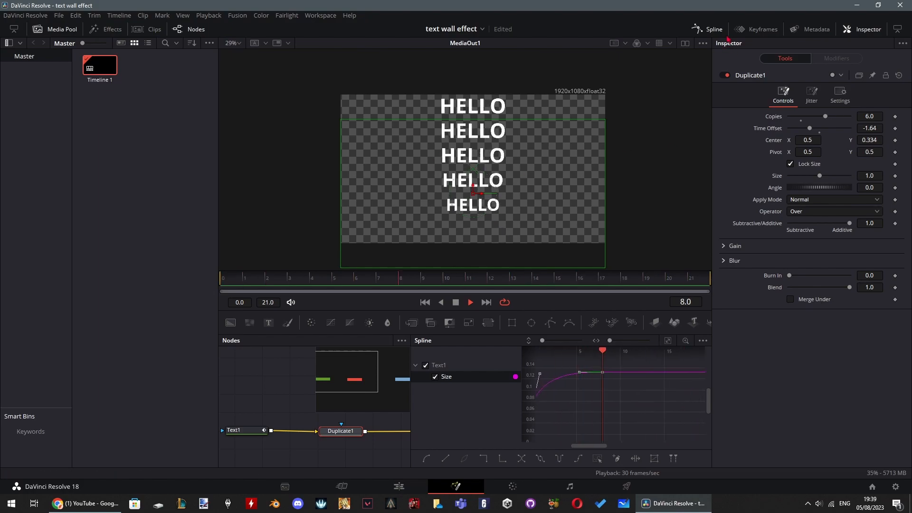
{"action": "key", "text": "shift+3"}
Add a Background node, merge it with the duplicated text before MediaOut1, and place it beneath the Merge node.
{"action": "left_click_drag", "start_coordinate": [483, 431], "coordinate": [552, 424]}
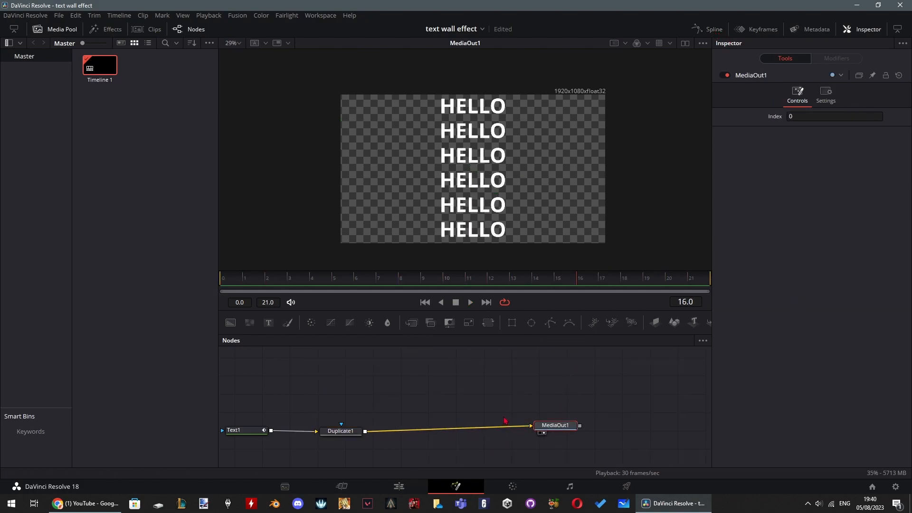
{"action": "left_click_drag", "start_coordinate": [230, 322], "coordinate": [392, 403]}
{"action": "left_click_drag", "start_coordinate": [571, 439], "coordinate": [513, 404]}
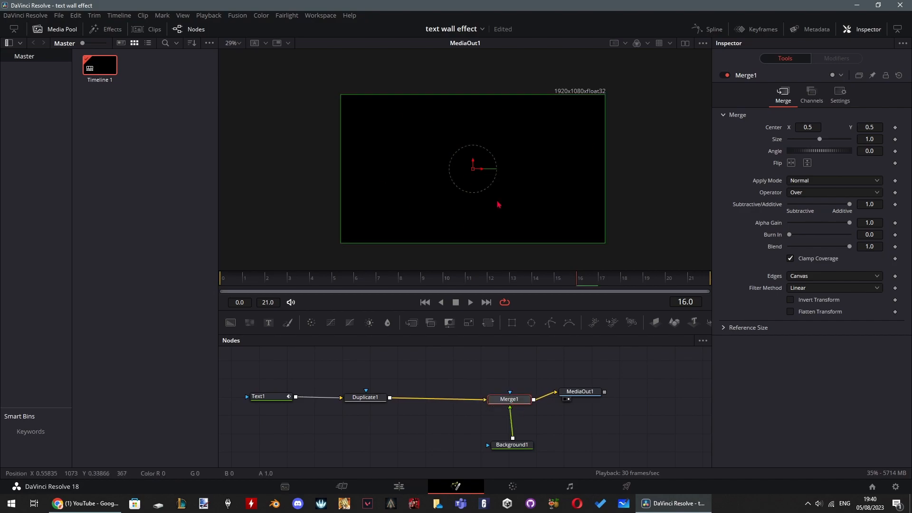
{"action": "left_click_drag", "start_coordinate": [517, 445], "coordinate": [515, 445]}
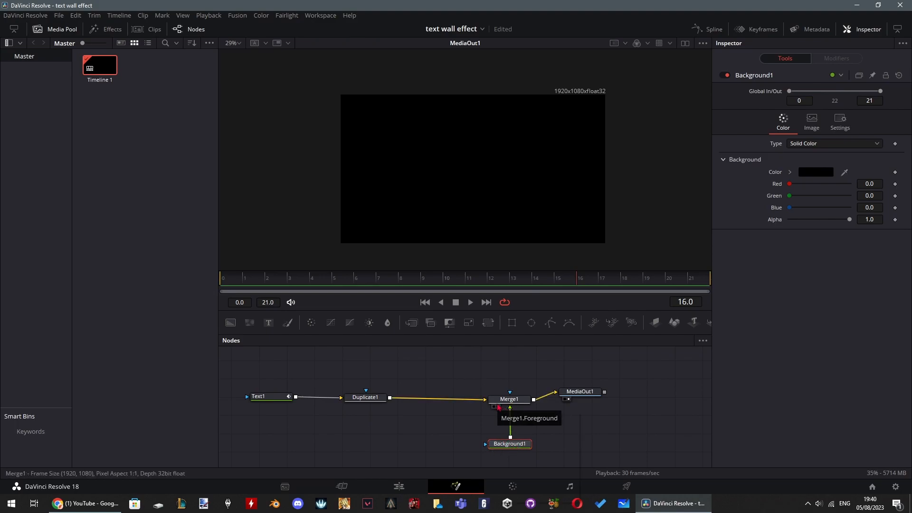
Swap the Merge1 inputs so Background1 is the background and the duplicated text is the foreground.
{"action": "left_click", "coordinate": [519, 402]}
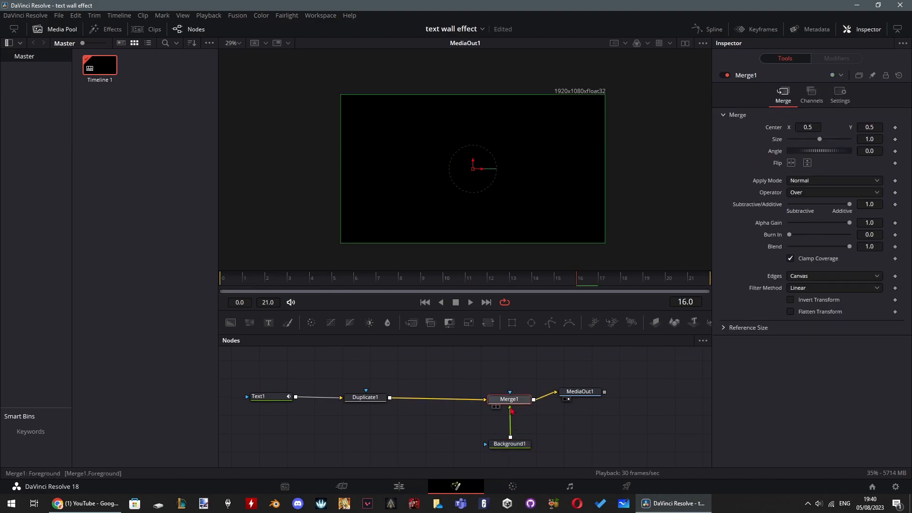
{"action": "left_click_drag", "start_coordinate": [510, 410], "coordinate": [477, 404]}
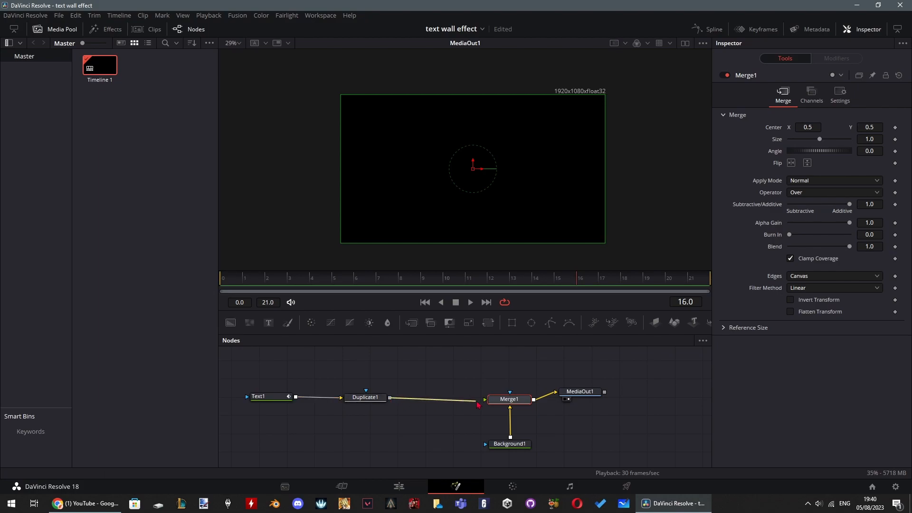
{"action": "left_click_drag", "start_coordinate": [391, 398], "coordinate": [513, 403]}
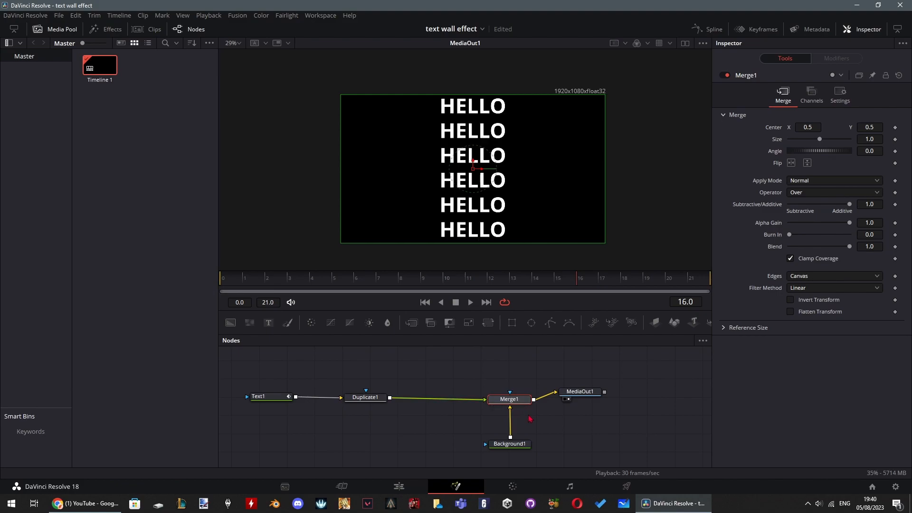
{"action": "key", "text": "ctrl+t"}
{"action": "key", "text": "ctrl+t"}
{"action": "key", "text": "ctrl+t"}
{"action": "key", "text": "ctrl+t"}
{"action": "key", "text": "ctrl+t"}
{"action": "key", "text": "ctrl+t"}
Set the Background1 color to orange, #ea7210.
{"action": "left_click", "coordinate": [512, 444]}
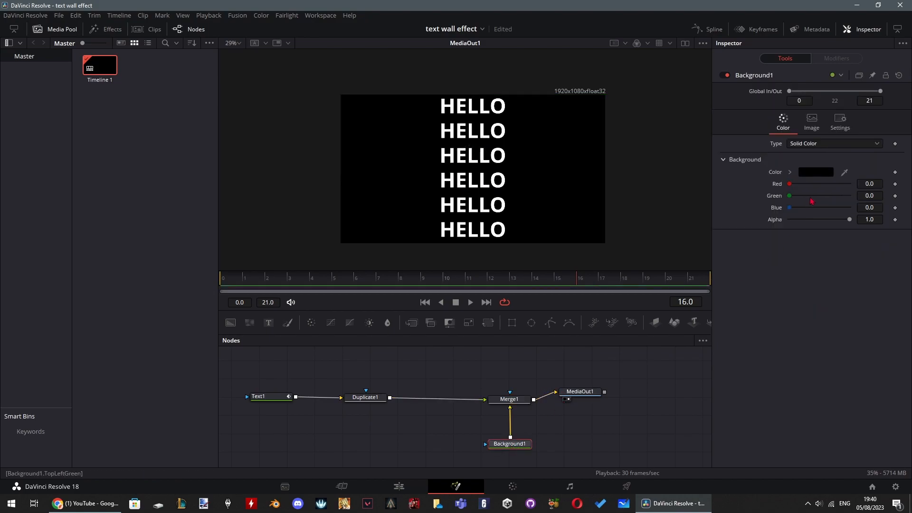
{"action": "left_click", "coordinate": [815, 172]}
{"action": "left_click_drag", "start_coordinate": [539, 186], "coordinate": [547, 176]}
{"action": "left_click", "coordinate": [566, 180]}
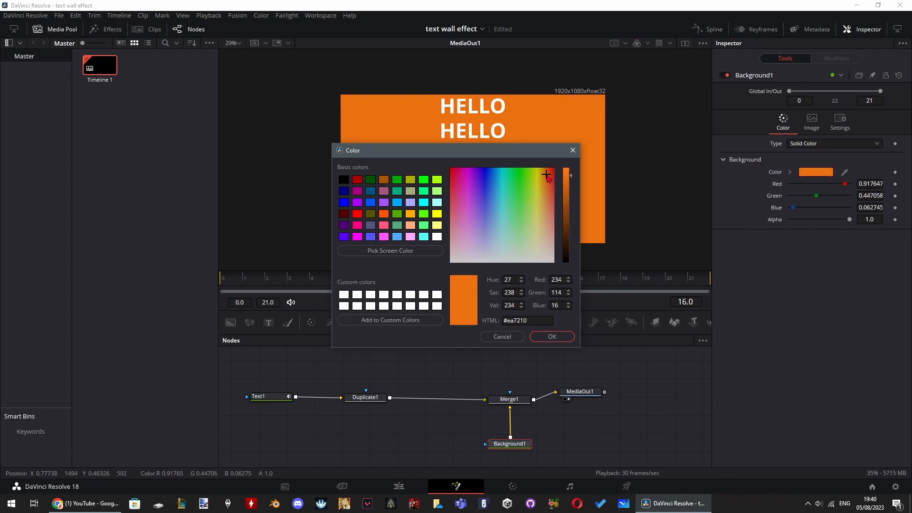
{"action": "left_click", "coordinate": [551, 336]}
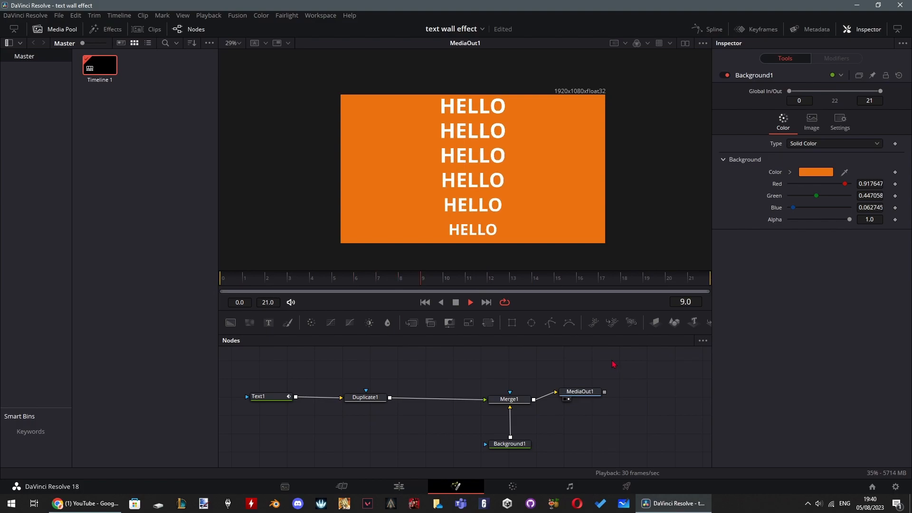
Go back to the Edit page, select the first MODERN clip, and open its composition in Fusion.
{"action": "left_click", "coordinate": [398, 486]}
{"action": "left_click_drag", "start_coordinate": [384, 302], "coordinate": [342, 298]}
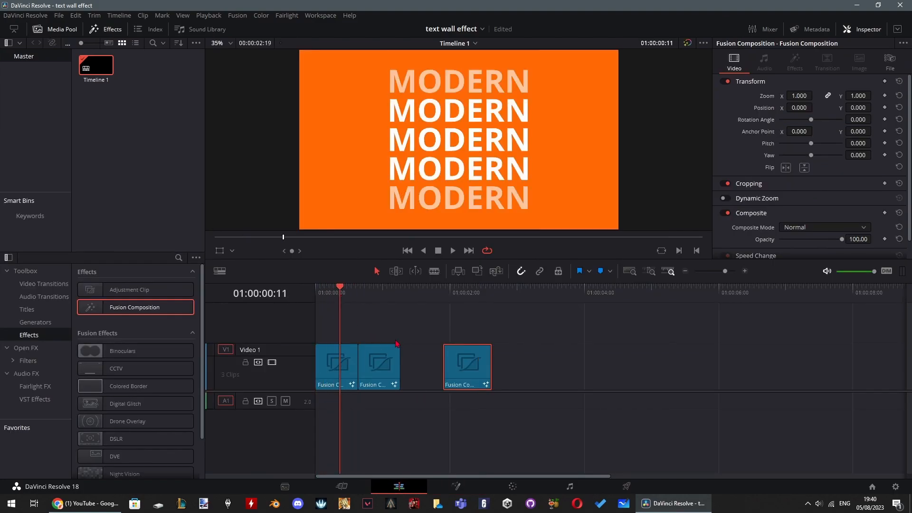
{"action": "left_click", "coordinate": [348, 366]}
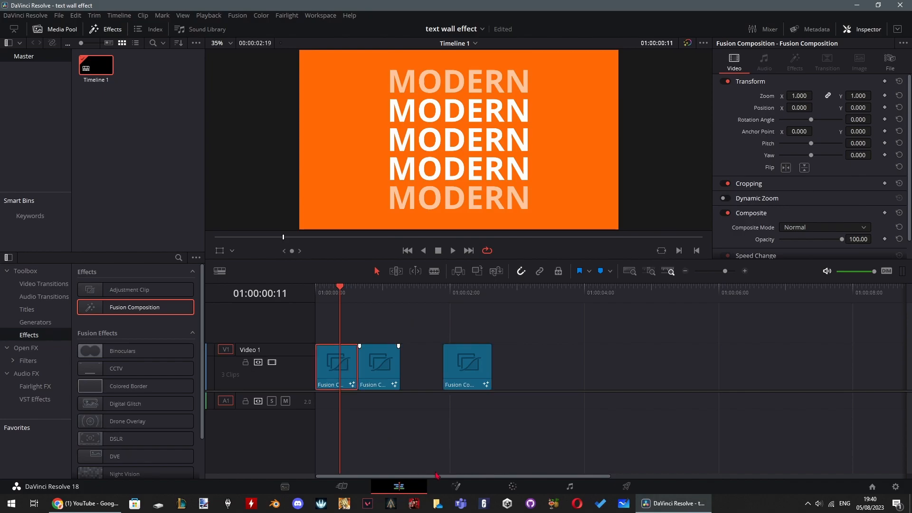
{"action": "left_click", "coordinate": [456, 488]}
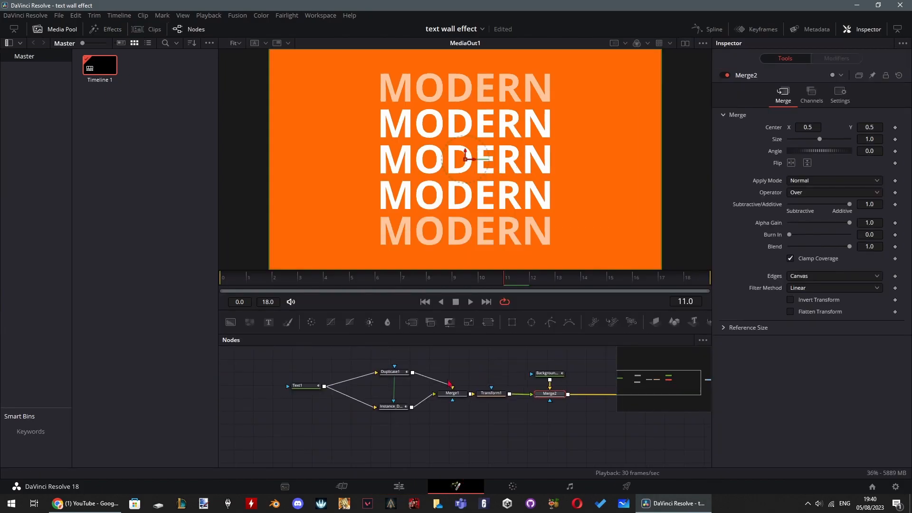
Examine the MODERN composition's Text1 and Duplicate1 nodes in the viewer from frame 0 and play back the Duplicate1 output.
{"action": "left_click", "coordinate": [225, 280]}
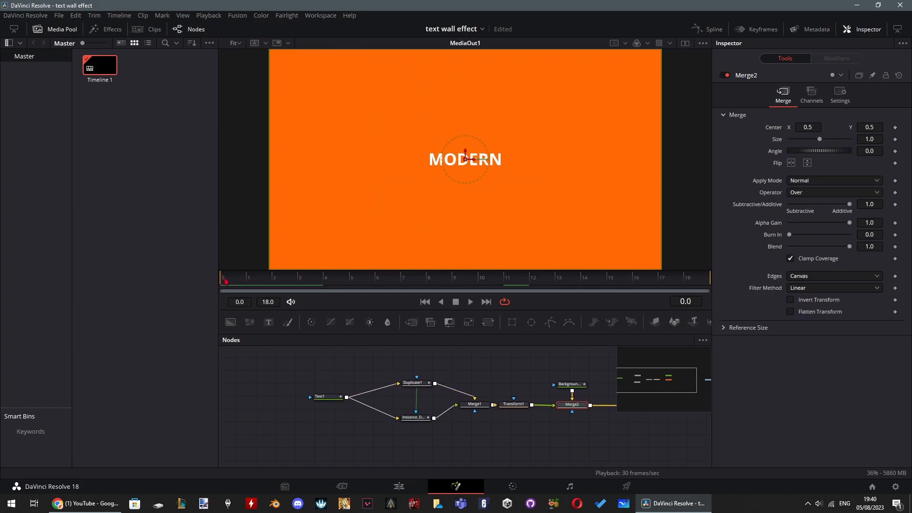
{"action": "left_click", "coordinate": [319, 396]}
{"action": "key", "text": "1"}
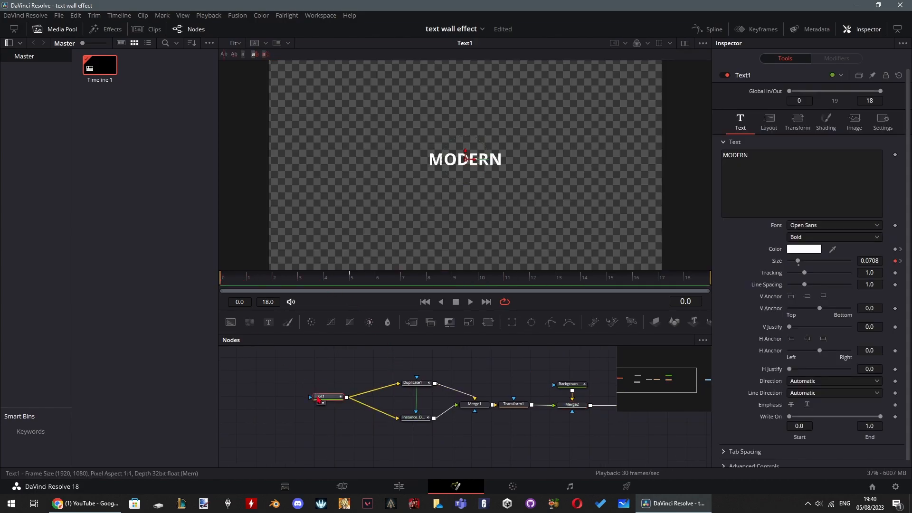
{"action": "left_click", "coordinate": [420, 387]}
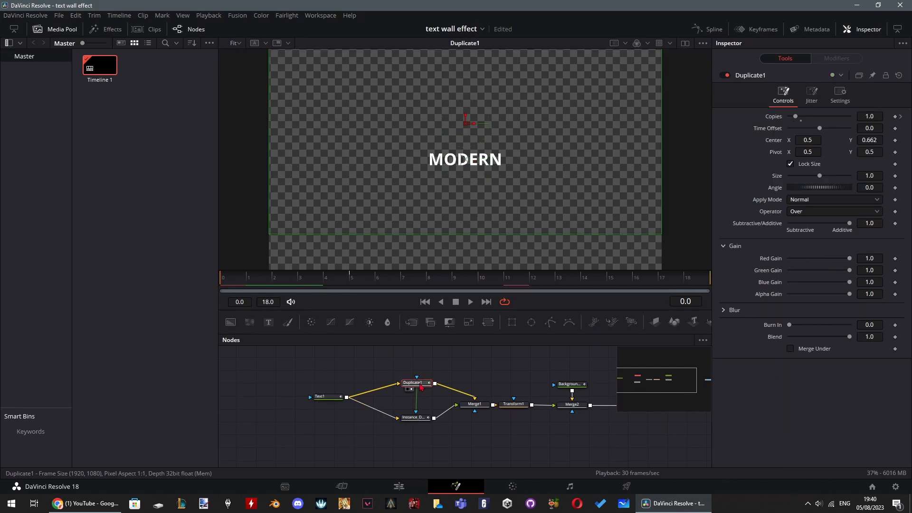
{"action": "key", "text": "space"}
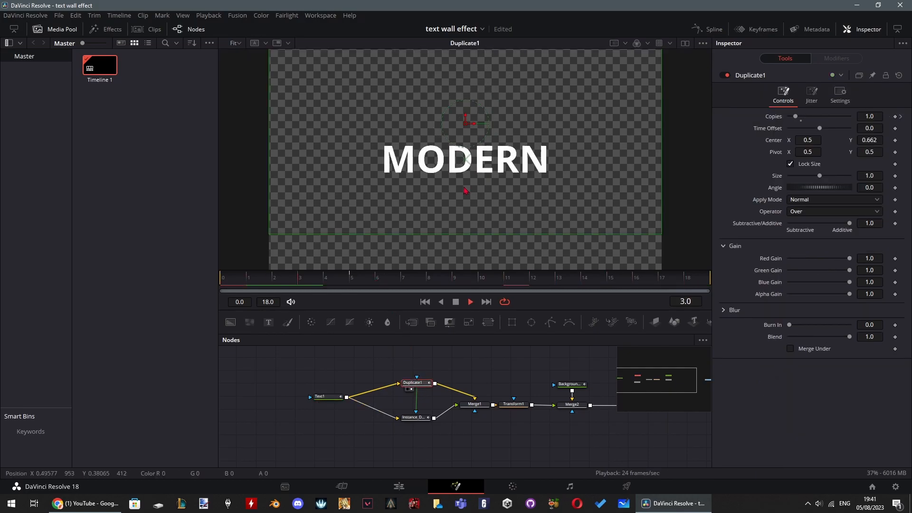
{"action": "scroll", "coordinate": [546, 121], "scroll_direction": "down", "scroll_amount": 2}
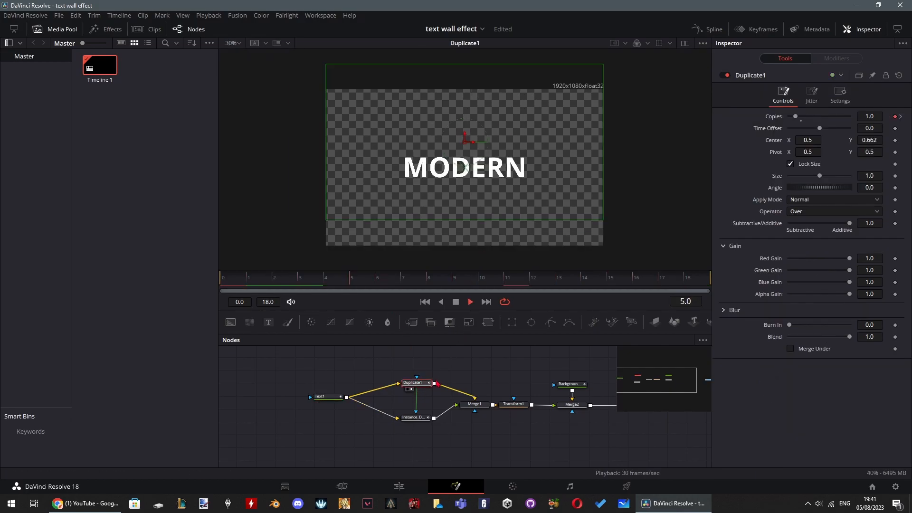
Compare the Center Y values of Duplicate1 and Instance_Duplicate1 with Text1's layout center, playing back part of the animation.
{"action": "left_click", "coordinate": [429, 418]}
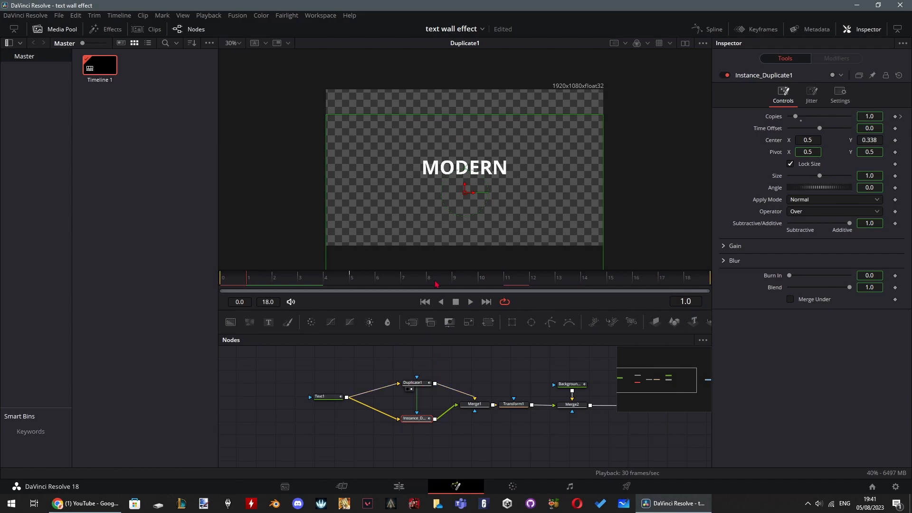
{"action": "key", "text": "space"}
{"action": "left_click", "coordinate": [431, 384]}
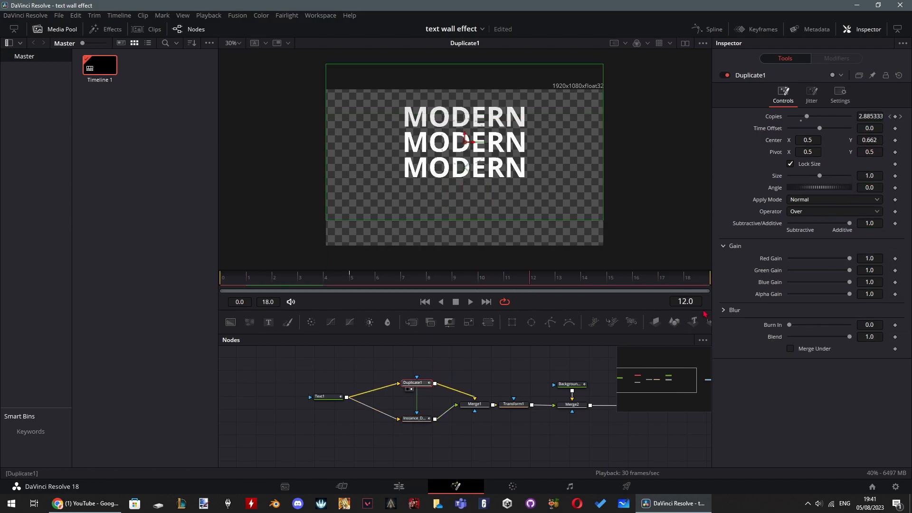
{"action": "left_click", "coordinate": [413, 418]}
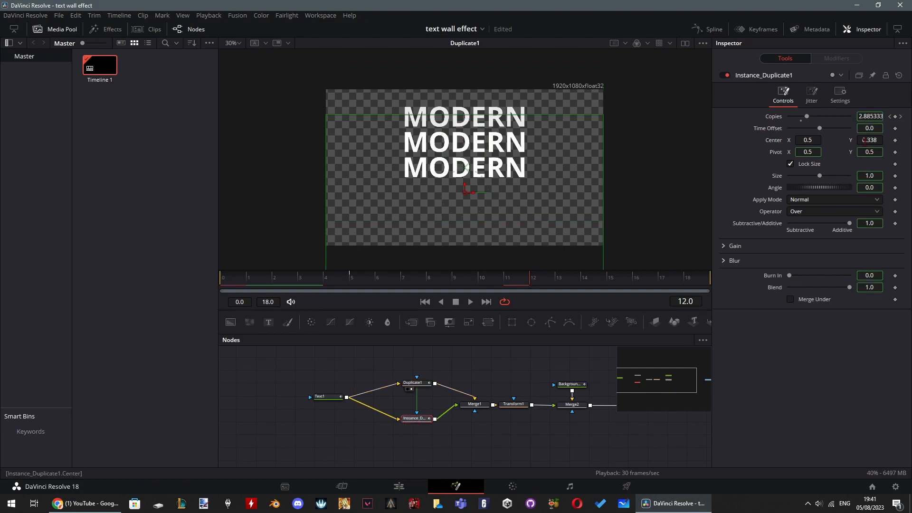
{"action": "left_click", "coordinate": [422, 384]}
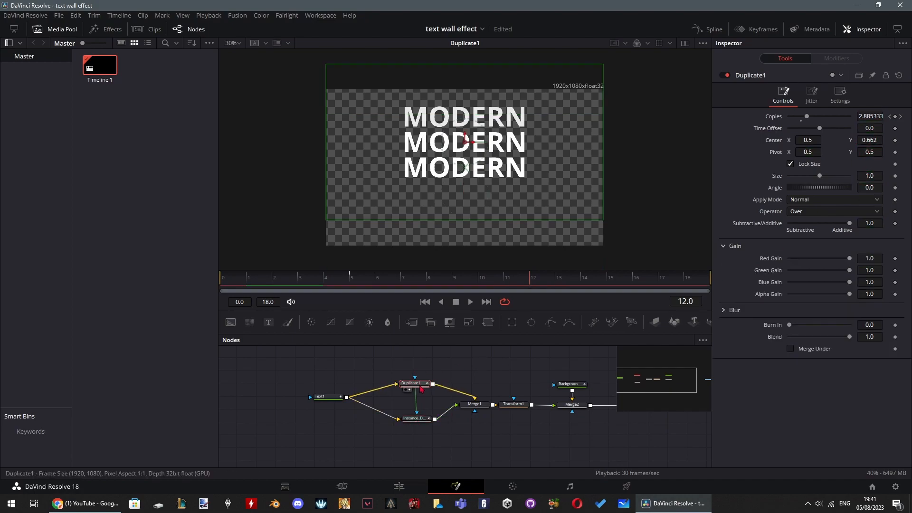
{"action": "left_click", "coordinate": [324, 396]}
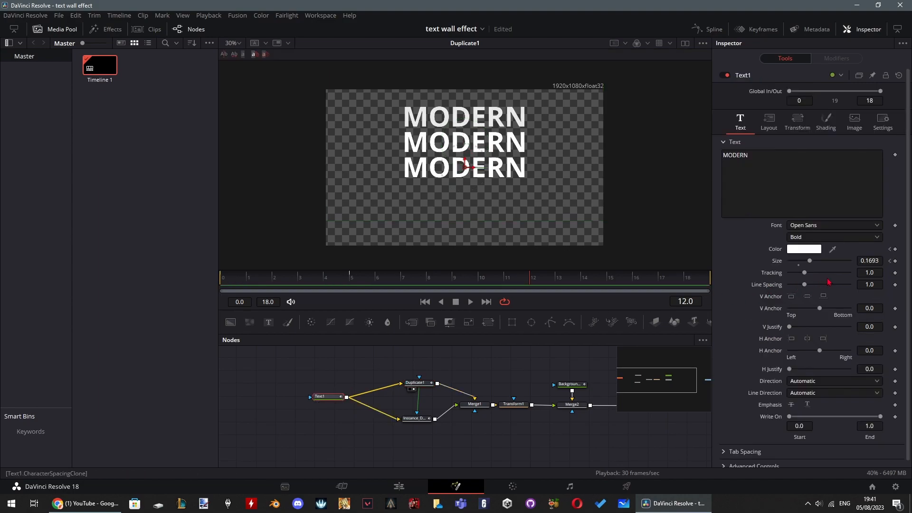
{"action": "left_click", "coordinate": [769, 121]}
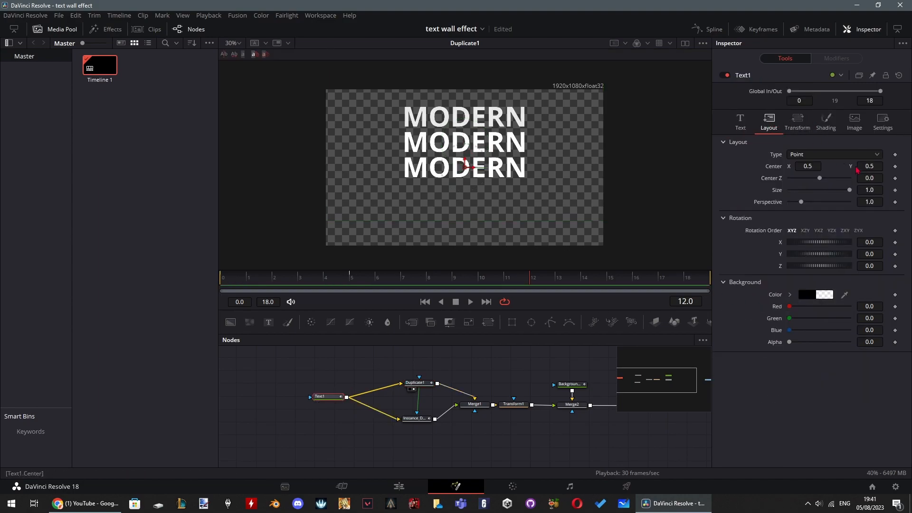
{"action": "left_click", "coordinate": [421, 384]}
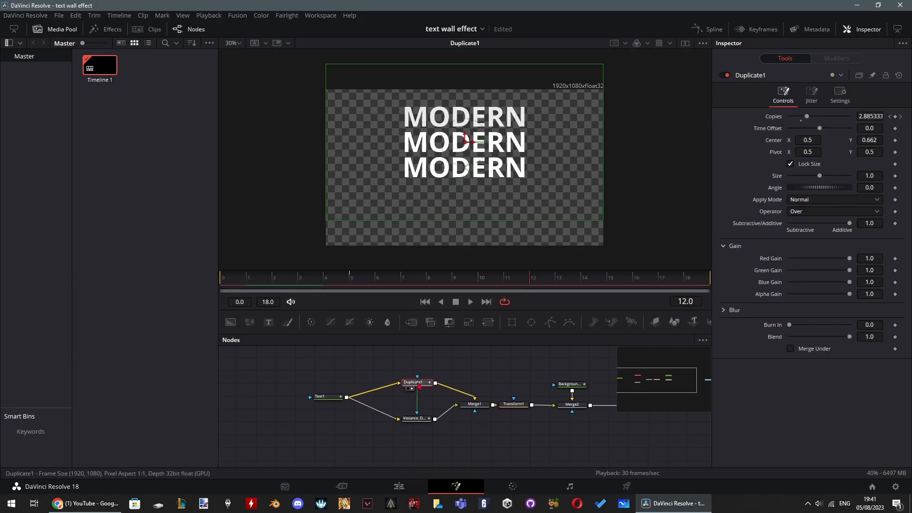
{"action": "left_click", "coordinate": [414, 419]}
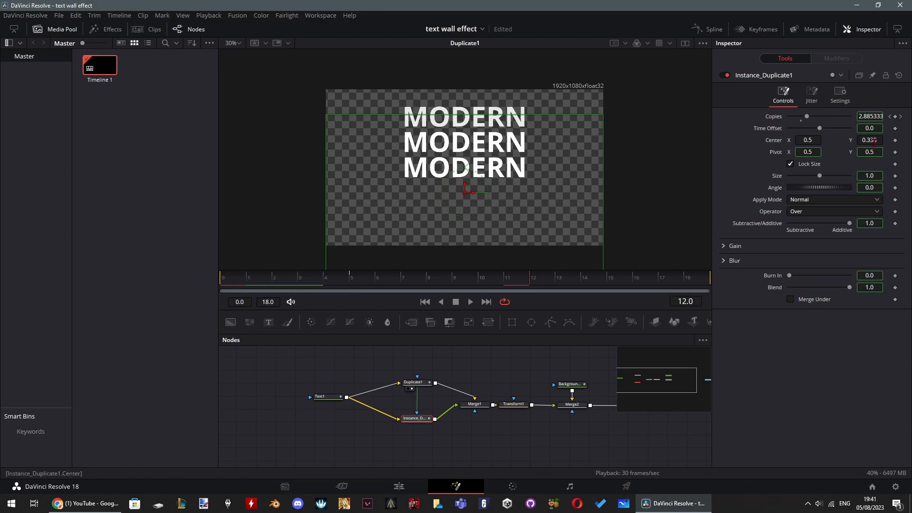
Move to frame 4, show the Merge1 output in the viewer, and inspect the Duplicate1 settings.
{"action": "left_click_drag", "start_coordinate": [377, 279], "coordinate": [333, 281]}
{"action": "left_click", "coordinate": [475, 404]}
{"action": "key", "text": "1"}
{"action": "left_click", "coordinate": [413, 381]}
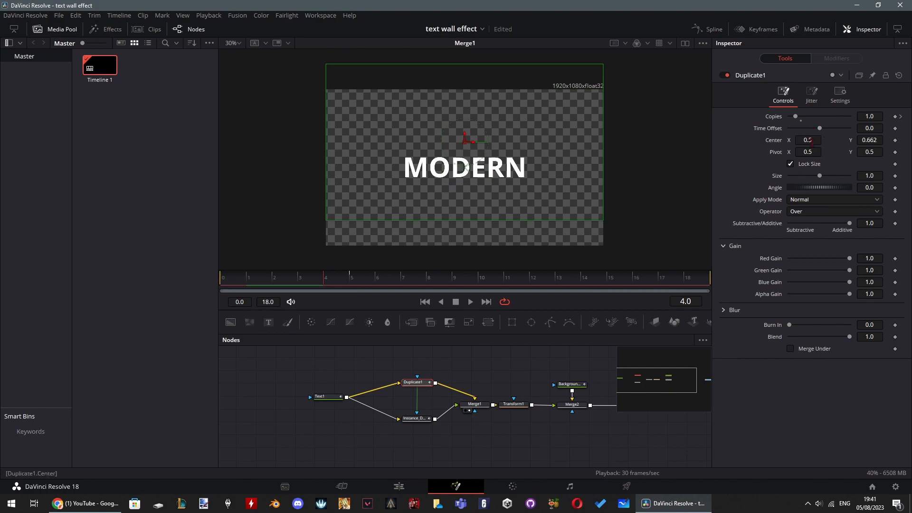
Show only the selected tool in the Spline editor, fit Duplicate1's Copies curve, and inspect its starting keyframe at frame 5.
{"action": "left_click", "coordinate": [709, 29]}
{"action": "left_click", "coordinate": [708, 29]}
{"action": "left_click", "coordinate": [708, 30]}
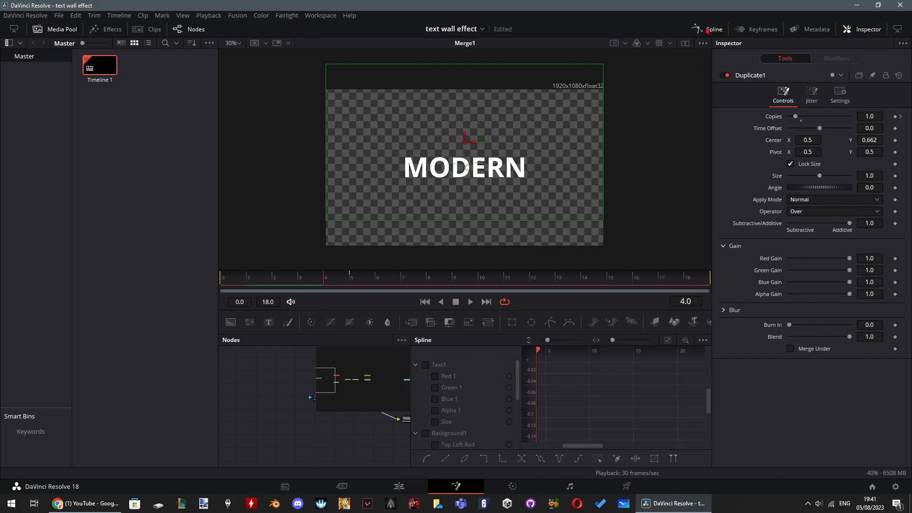
{"action": "left_click", "coordinate": [703, 342]}
{"action": "left_click", "coordinate": [641, 353]}
{"action": "left_click", "coordinate": [434, 376]}
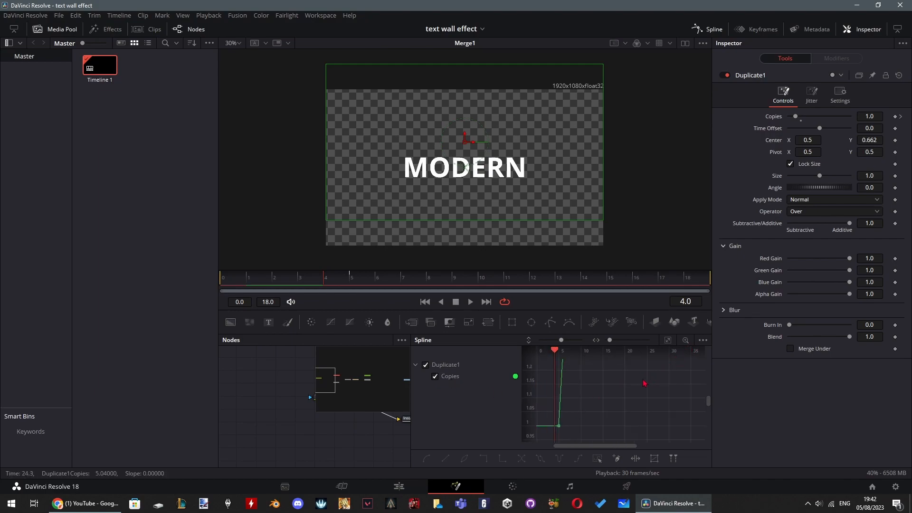
{"action": "key", "text": "ctrl+f"}
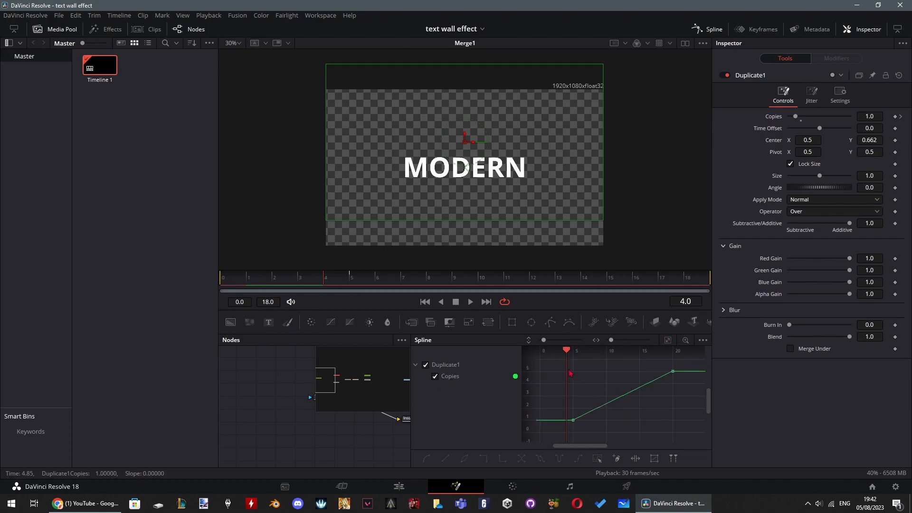
{"action": "left_click_drag", "start_coordinate": [347, 285], "coordinate": [365, 287]}
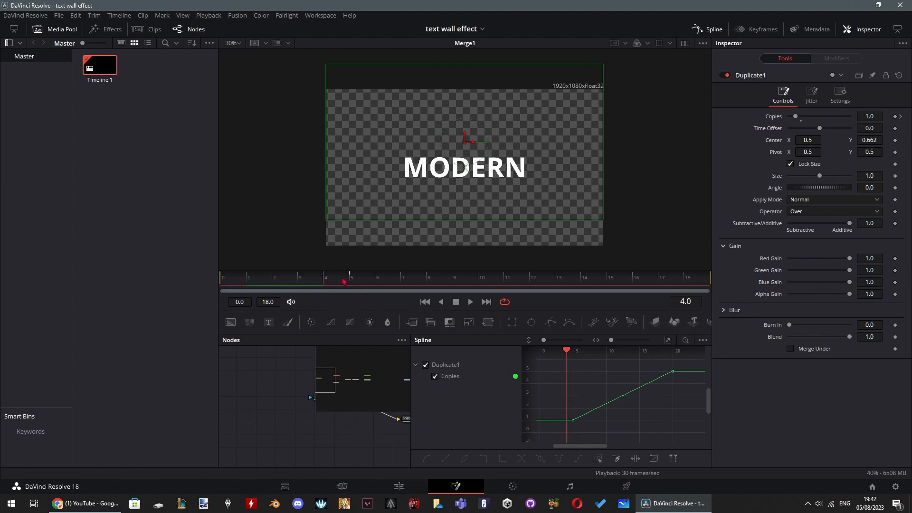
{"action": "left_click_drag", "start_coordinate": [299, 279], "coordinate": [360, 283]}
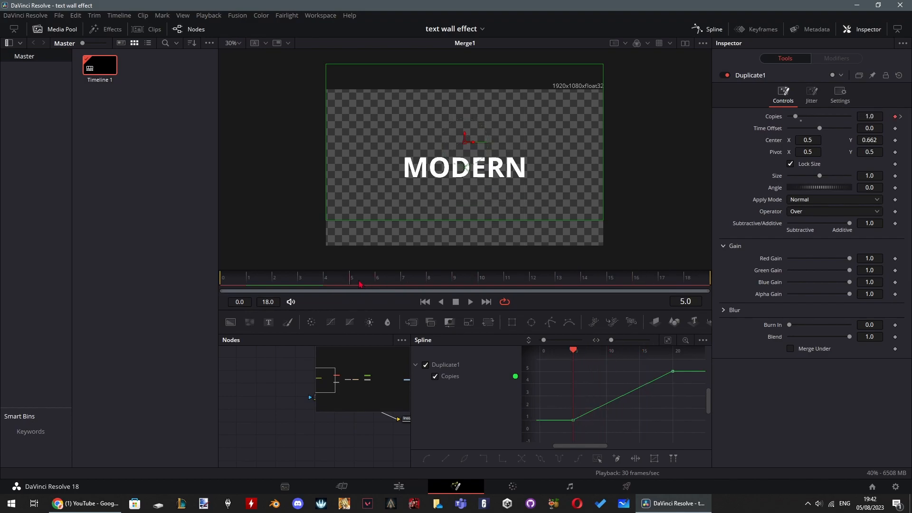
Examine all of Text1's animation curves in the Spline editor, focusing on the Size curve, and close the editor.
{"action": "left_click_drag", "start_coordinate": [324, 399], "coordinate": [298, 410]}
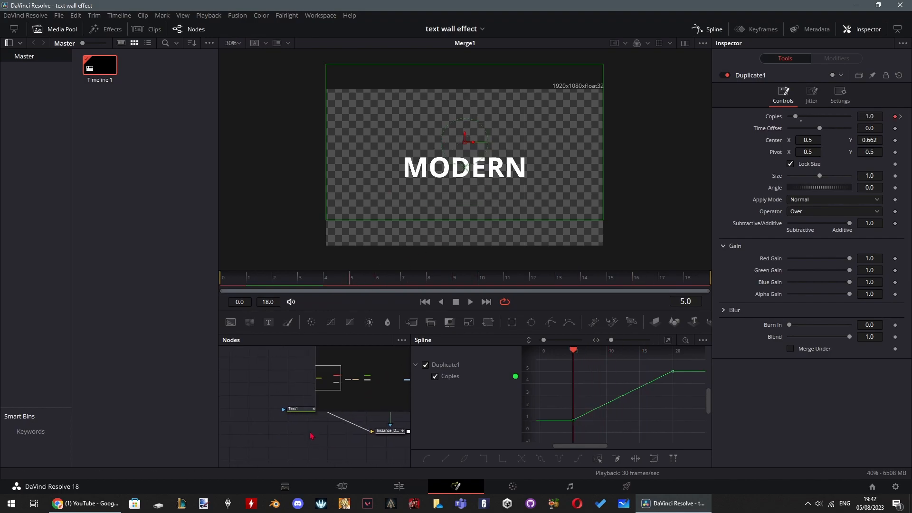
{"action": "left_click", "coordinate": [298, 410]}
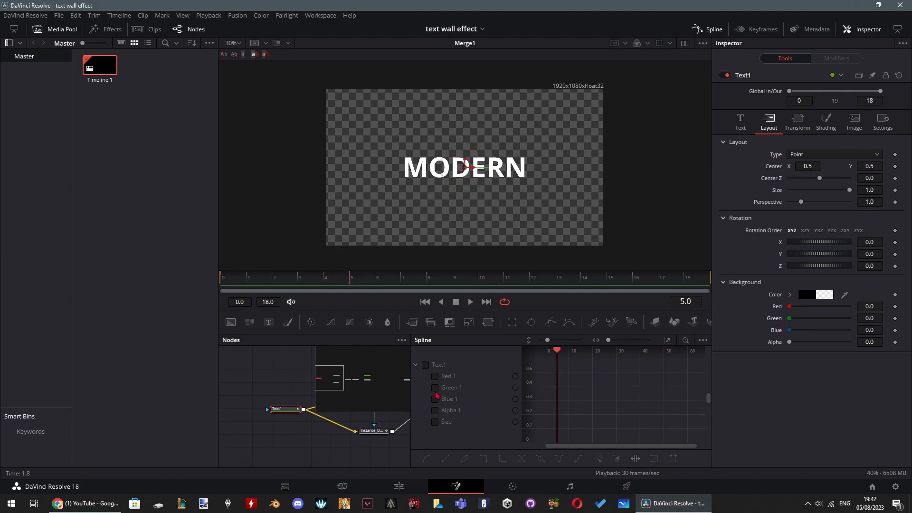
{"action": "left_click", "coordinate": [425, 364]}
{"action": "scroll", "coordinate": [617, 404], "scroll_direction": "up", "scroll_amount": 2}
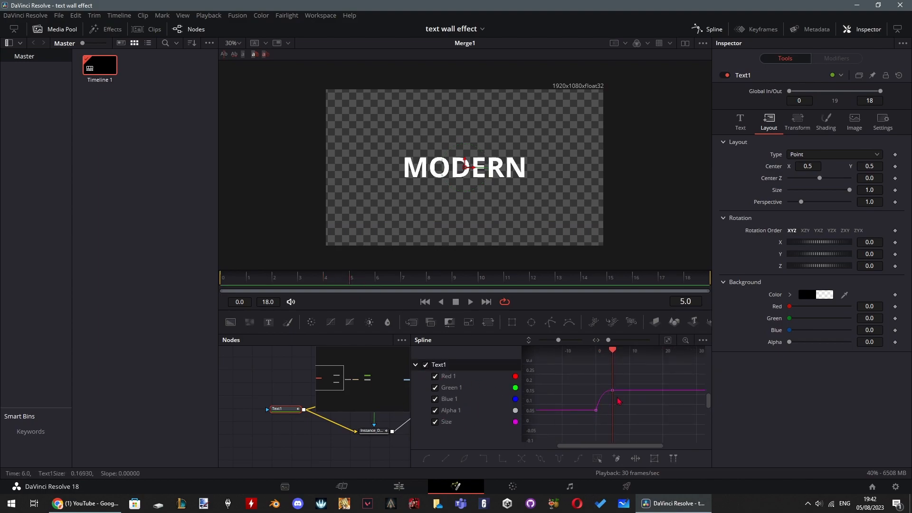
{"action": "left_click_drag", "start_coordinate": [637, 375], "coordinate": [566, 428]}
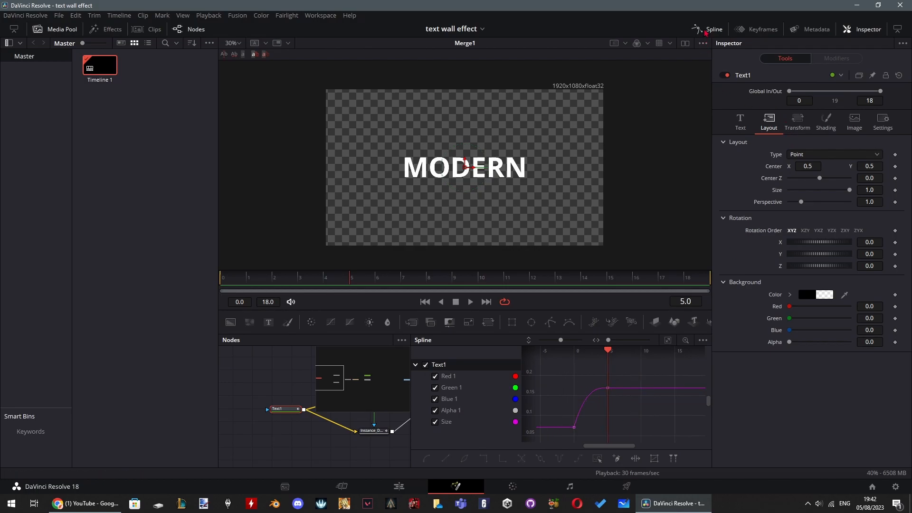
{"action": "left_click", "coordinate": [707, 30]}
{"action": "left_click_drag", "start_coordinate": [243, 378], "coordinate": [299, 425]}
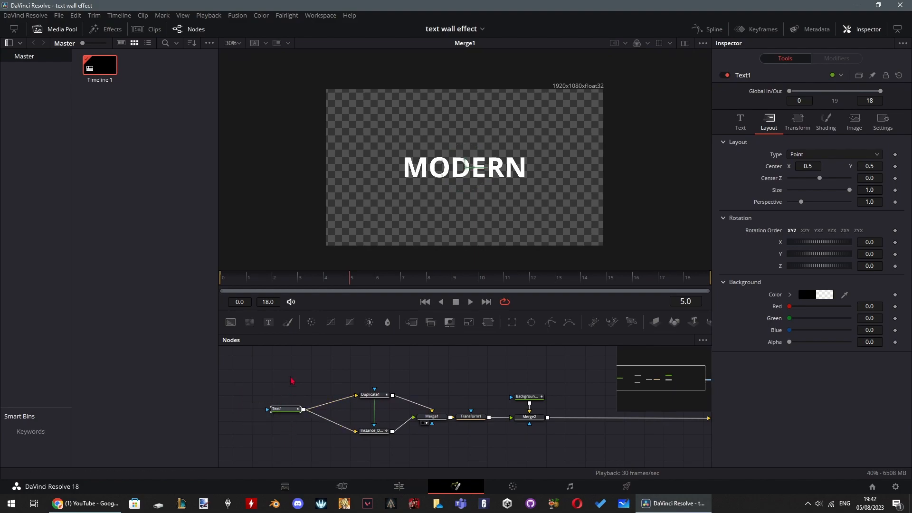